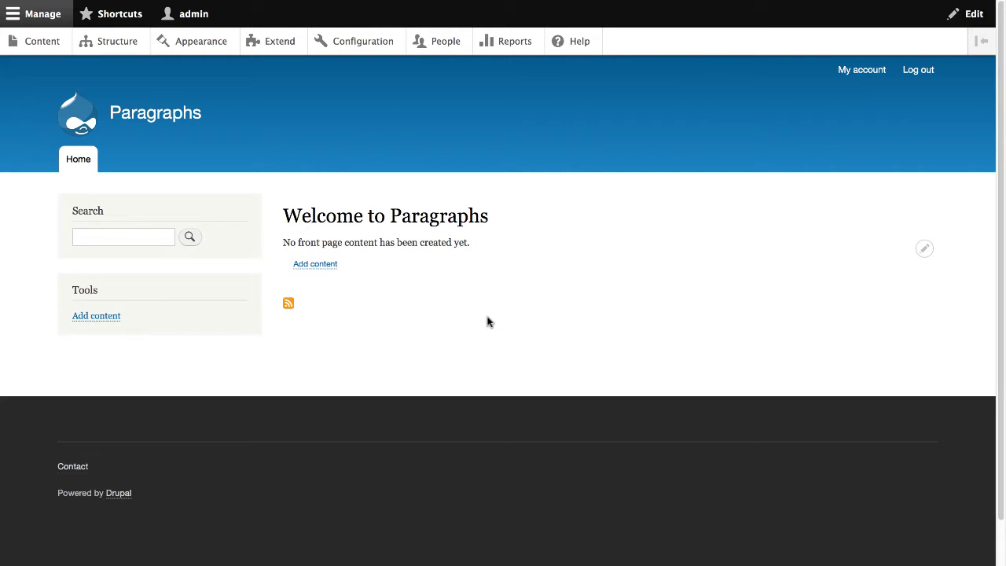
Step: Inspect the Manage fields page of the existing Content paragraph type
click(129, 49)
scroll(63, 495, down, 1)
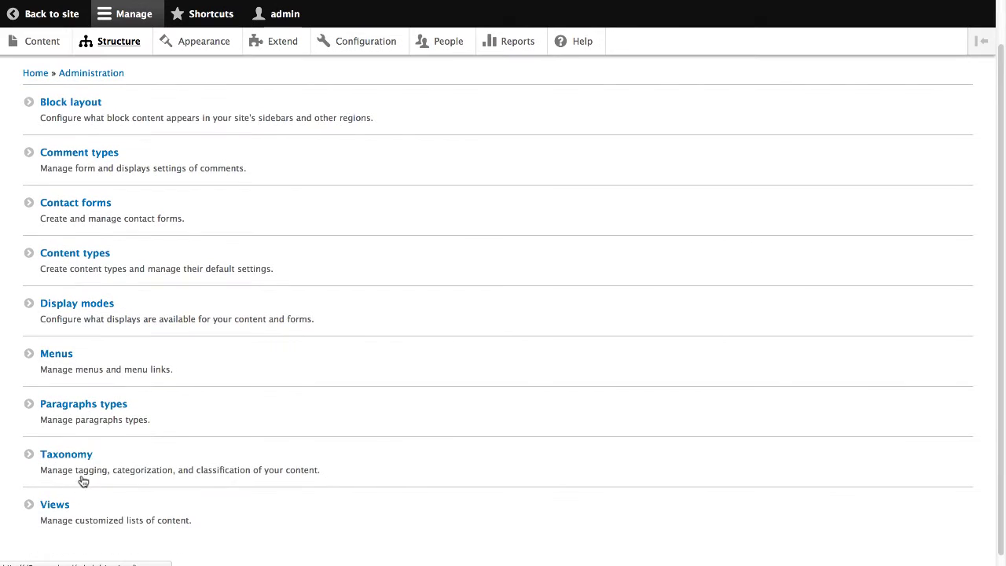
click(102, 412)
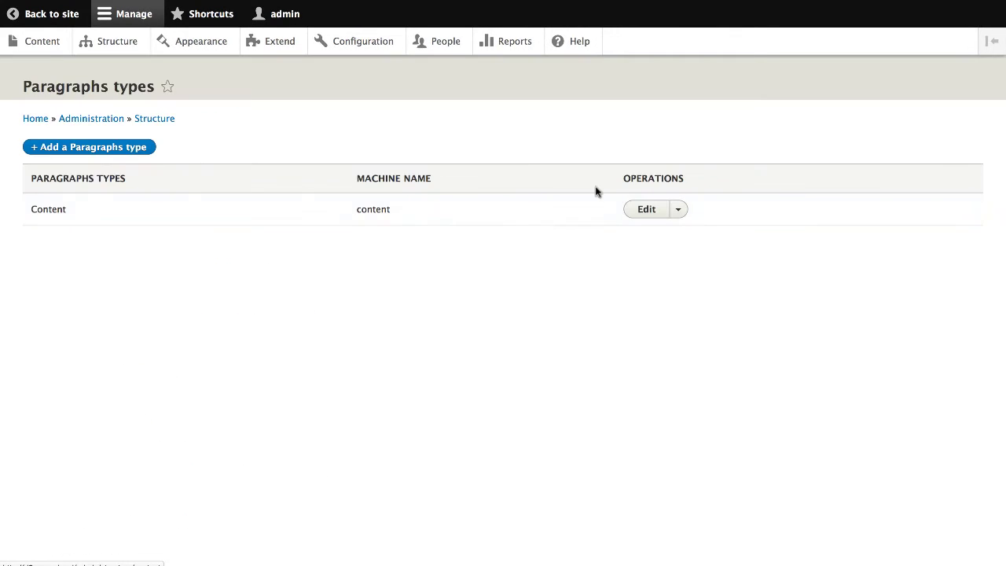
click(637, 211)
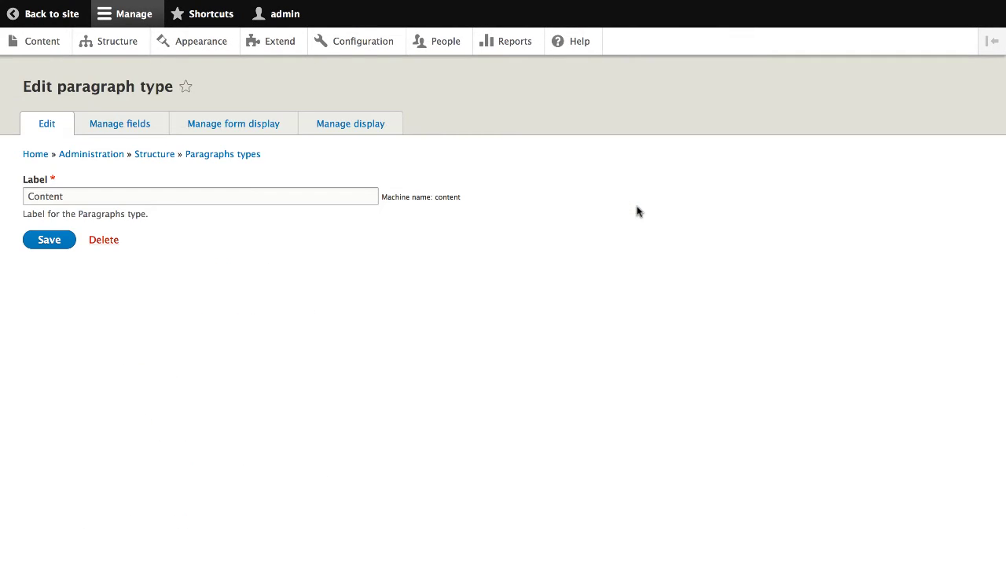
click(145, 128)
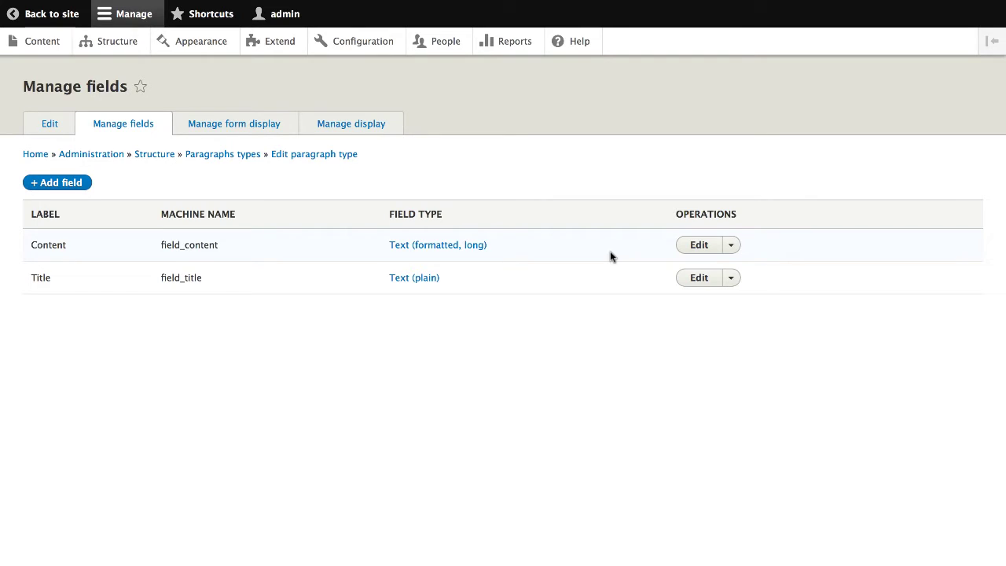
Step: Return to the Paragraphs types list under Structure
click(120, 45)
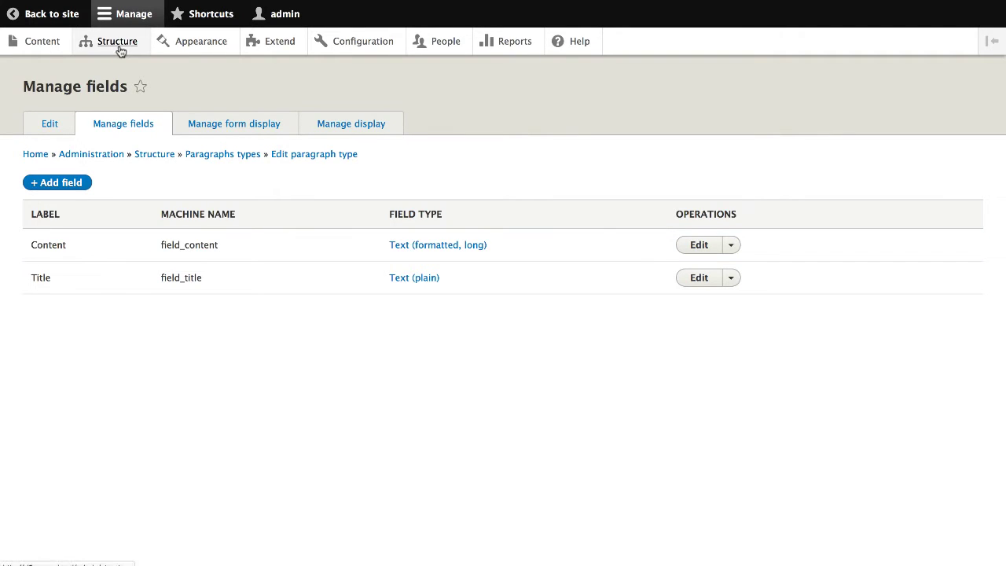
scroll(164, 353, down, 1)
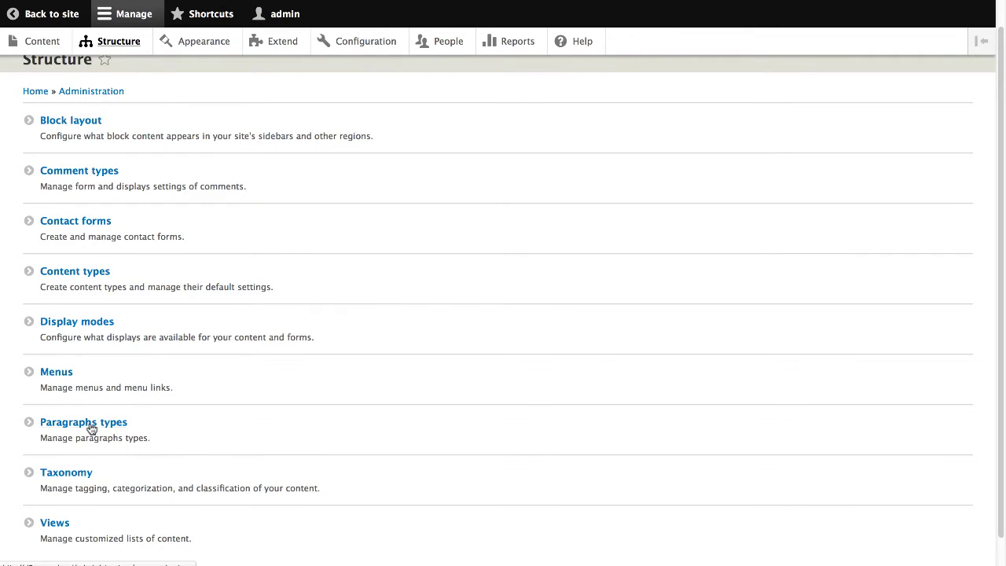
click(91, 428)
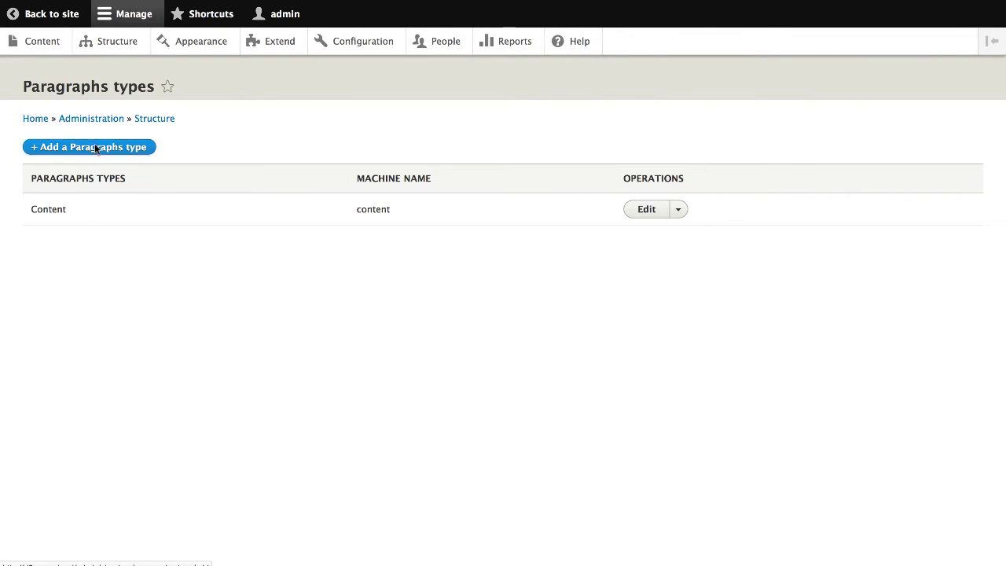
Step: Save a new paragraphs type labelled 'Banner' and go to its Manage fields page
click(174, 156)
text(Banner)
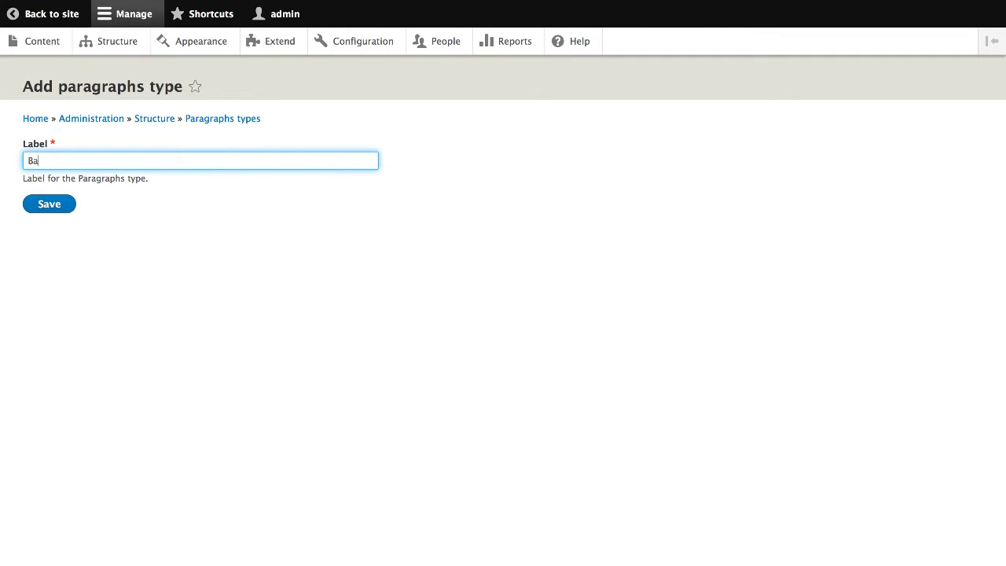
click(73, 205)
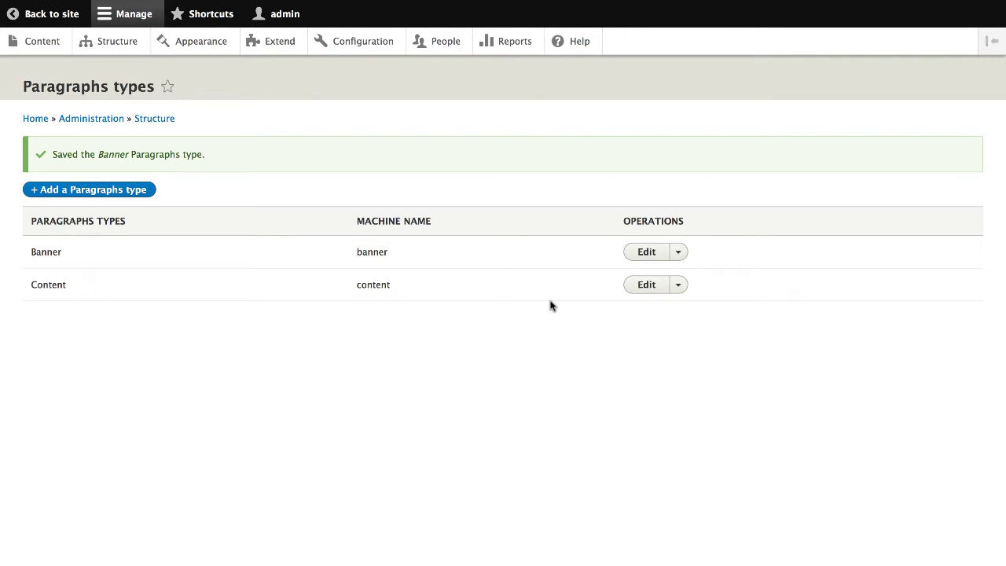
click(677, 252)
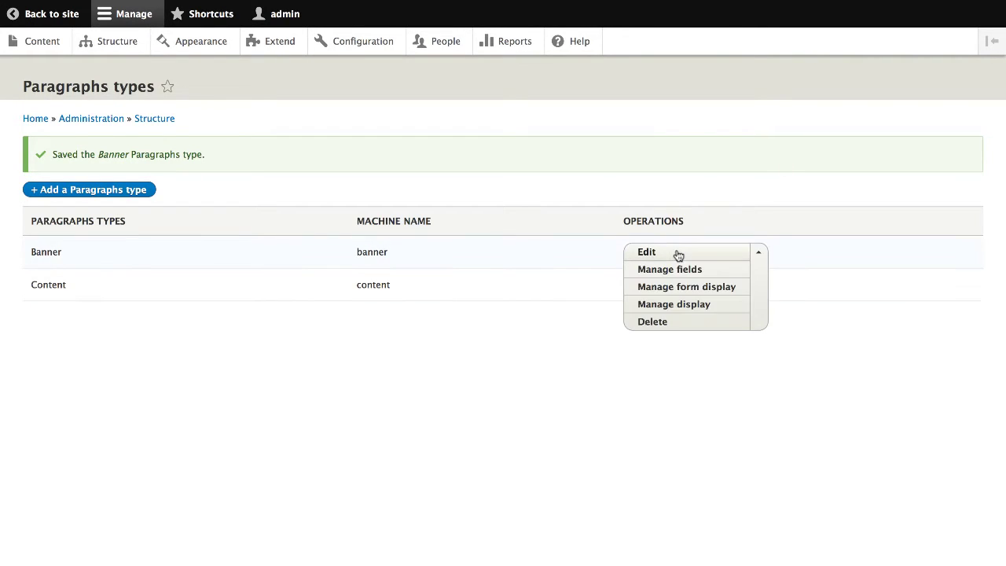
click(668, 270)
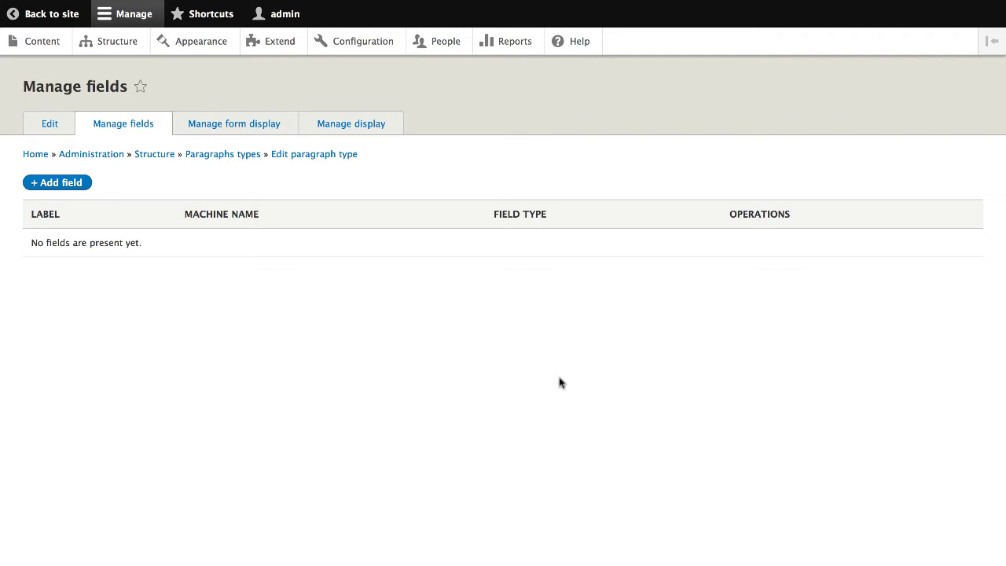
Step: Add an Image-type field labelled 'Image' (field_image) to Banner
click(79, 183)
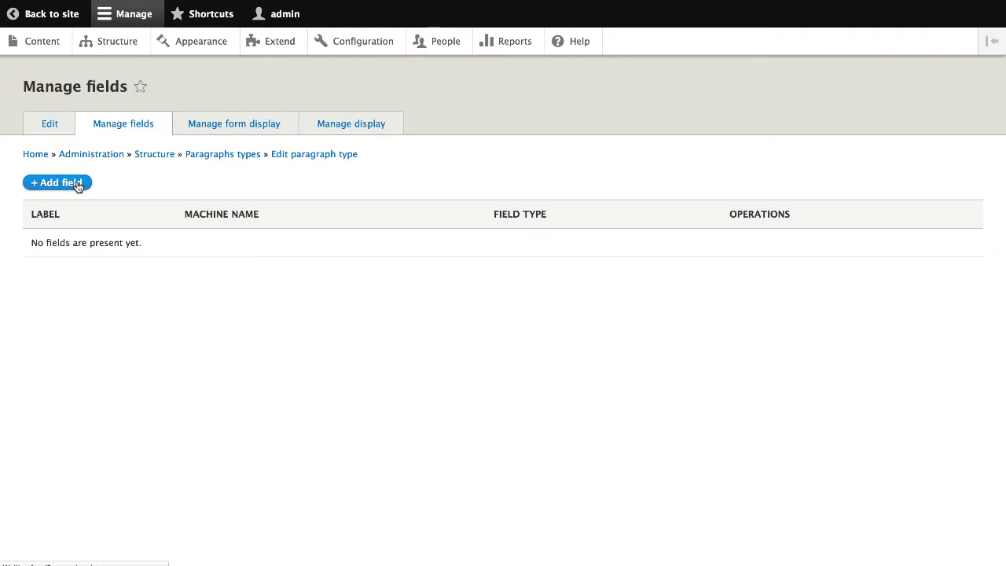
click(76, 161)
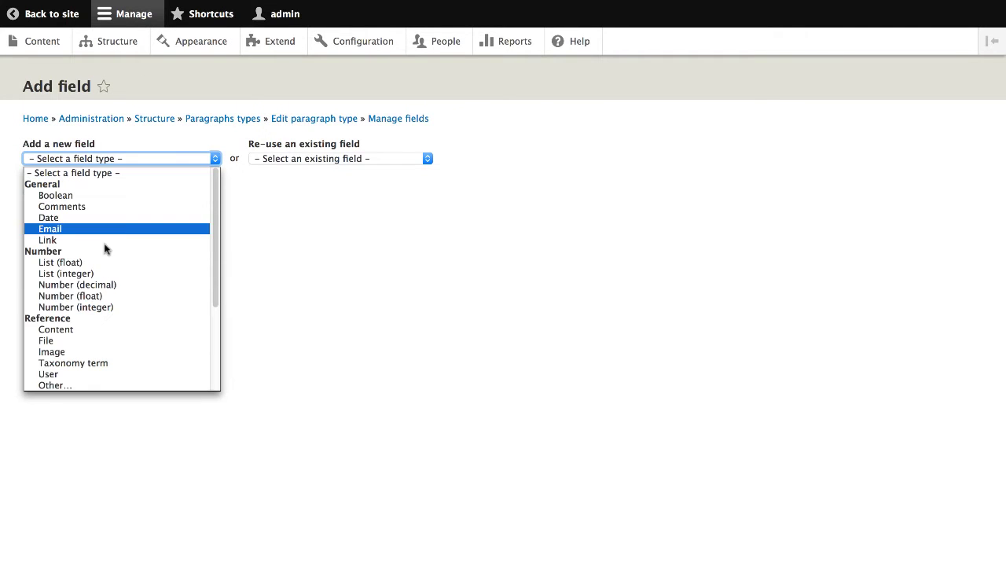
click(88, 351)
click(60, 204)
text(Image)
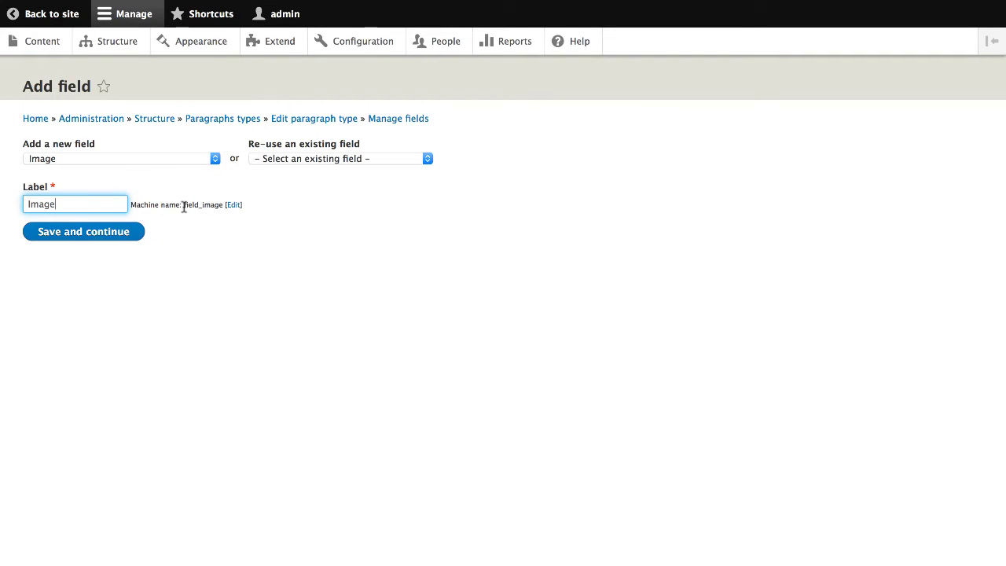
click(113, 231)
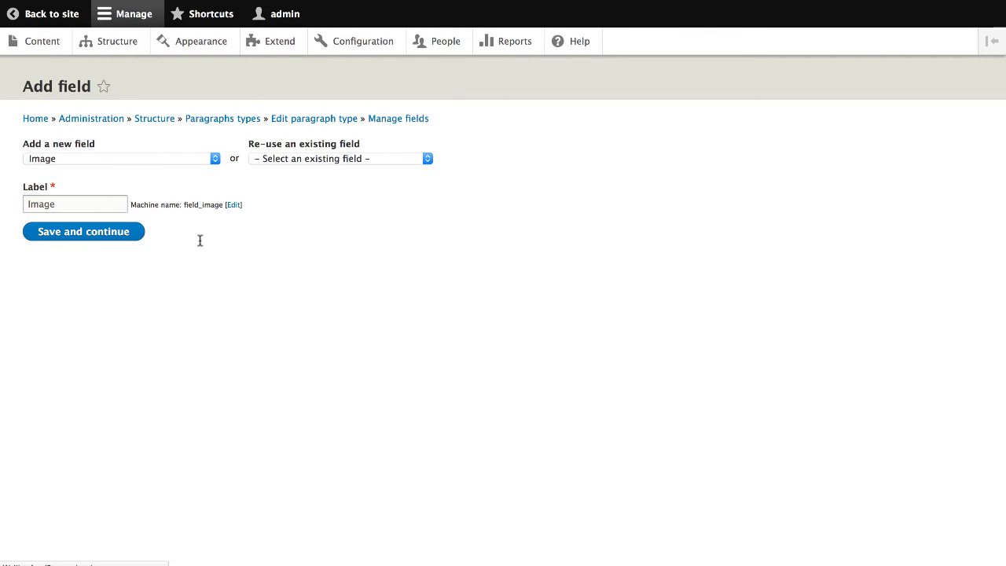
Step: Mark the Image field as required and save its settings
scroll(195, 325, down, 1)
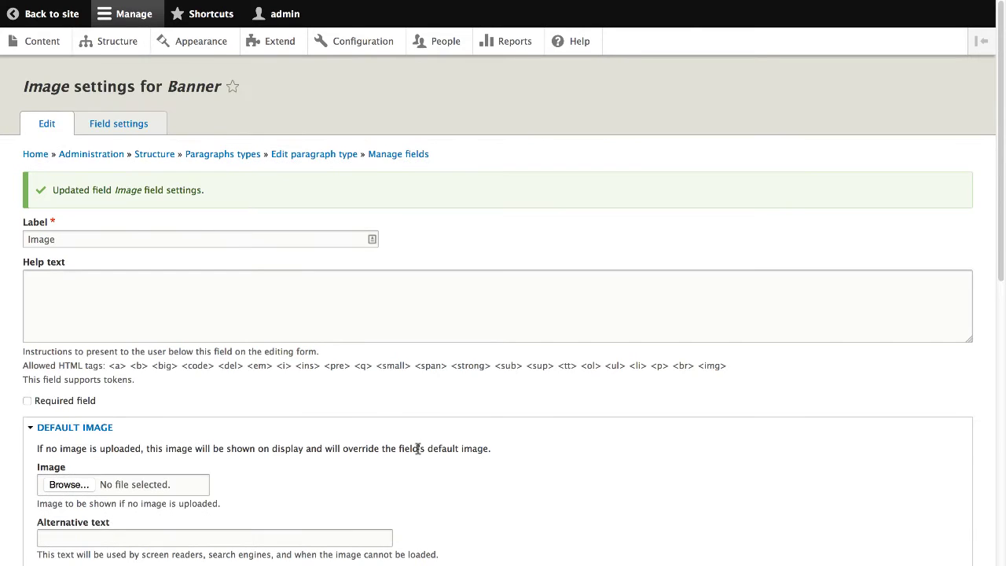
scroll(318, 420, down, 4)
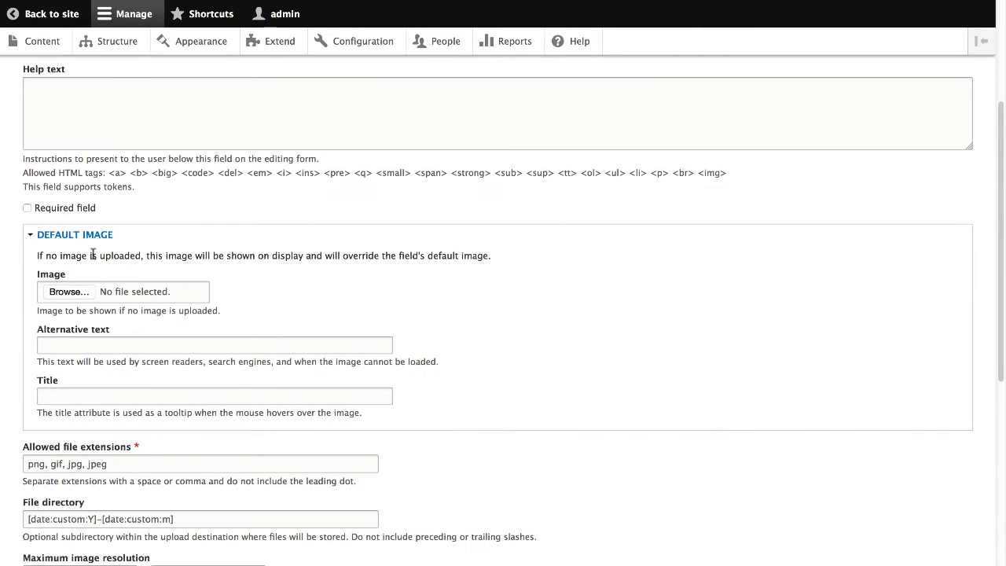
click(56, 209)
scroll(330, 285, down, 8)
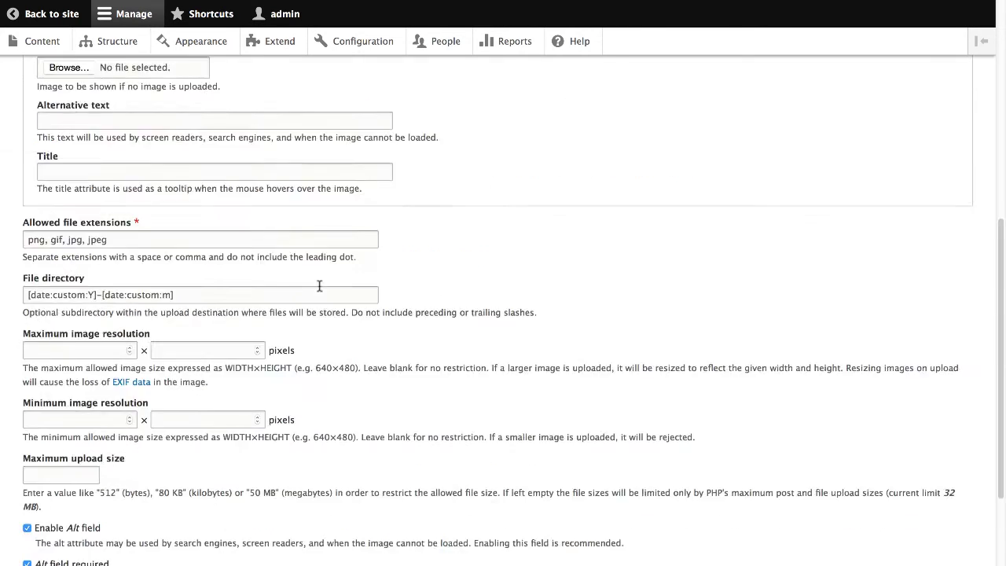
click(59, 496)
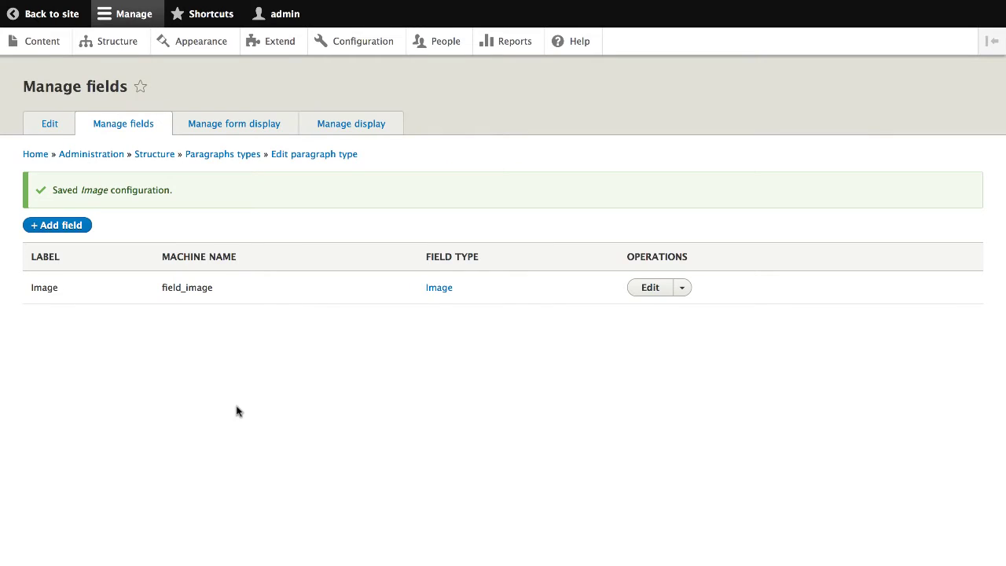
click(74, 226)
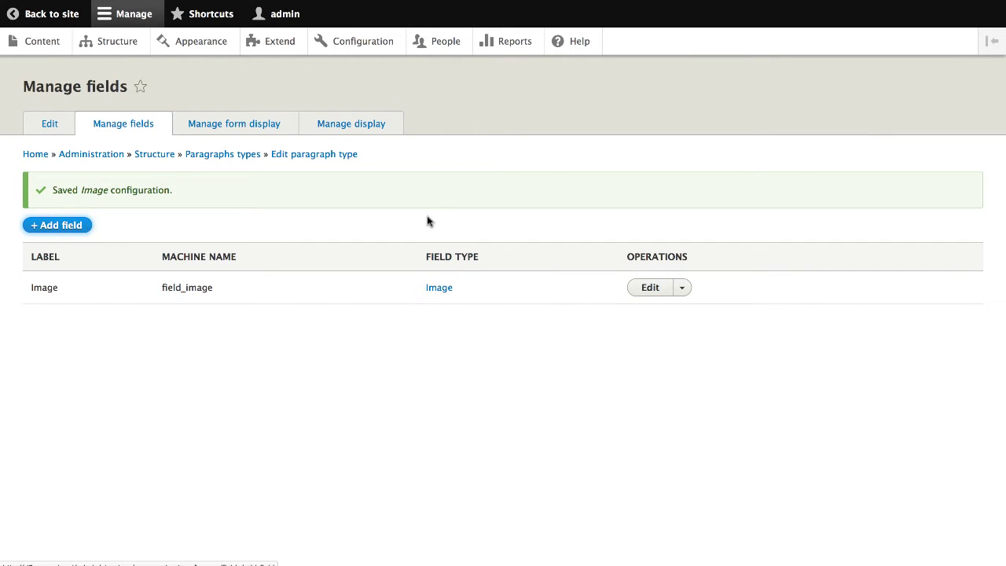
Step: Add a Paragraph reference field labelled 'Paragraphs' to Banner
click(212, 160)
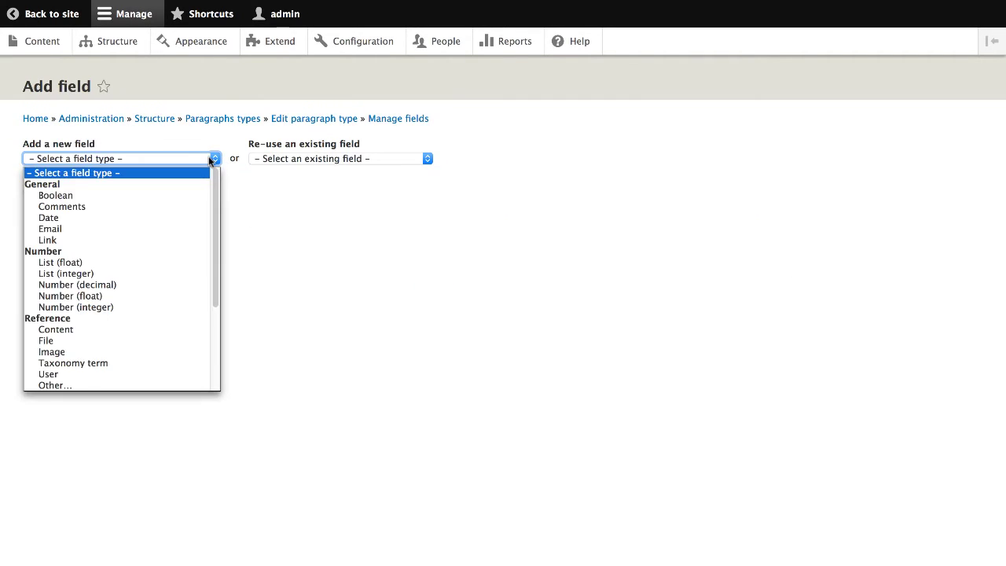
scroll(153, 273, down, 5)
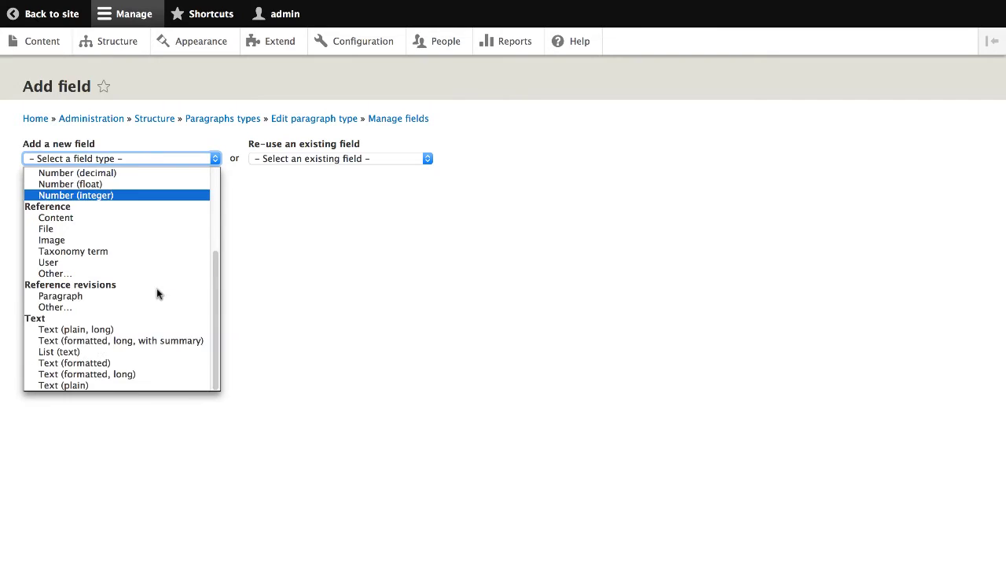
click(80, 294)
click(71, 205)
text(Paragraphs)
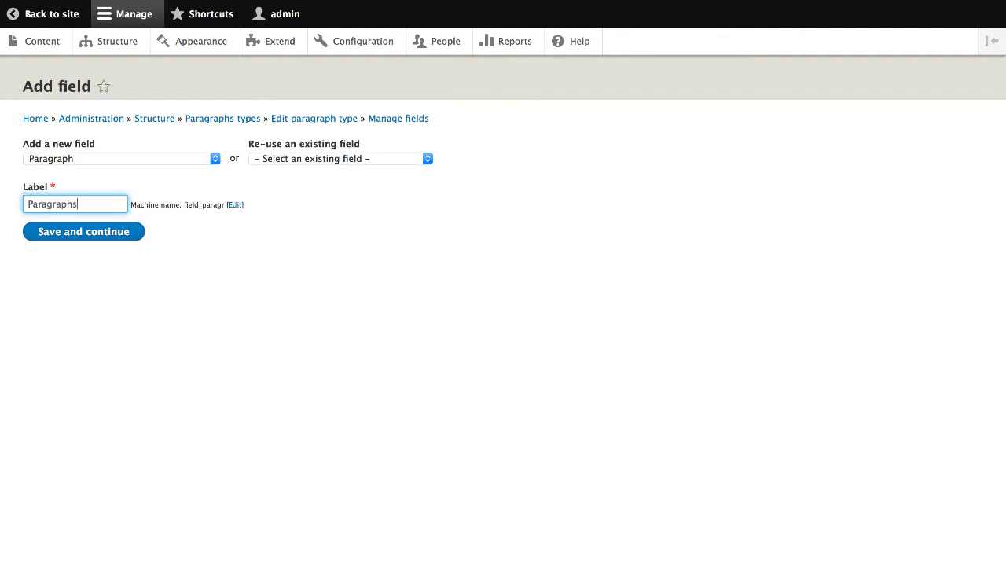
click(72, 231)
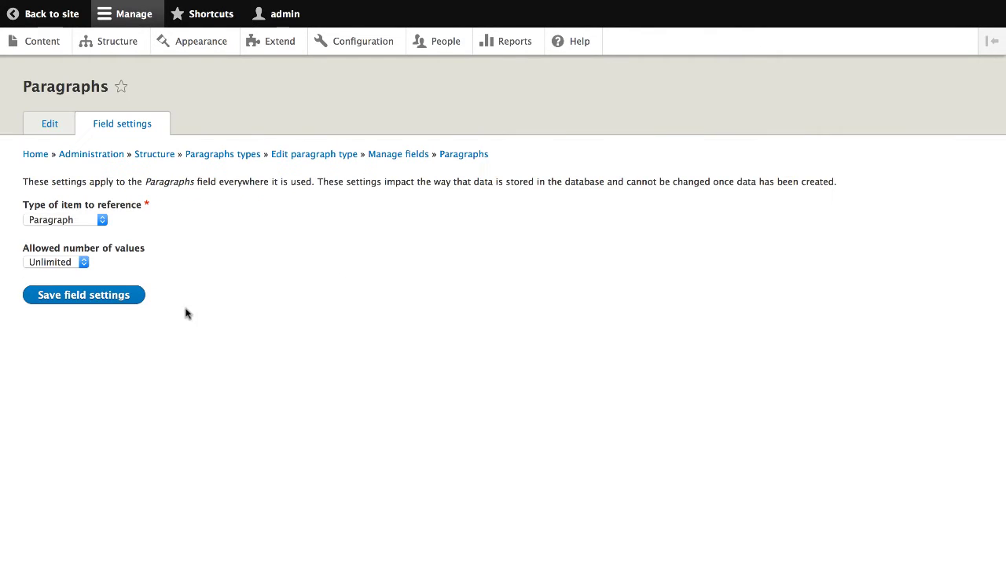
Step: Save the Paragraphs field with unlimited values, allowing only Content paragraphs
click(108, 294)
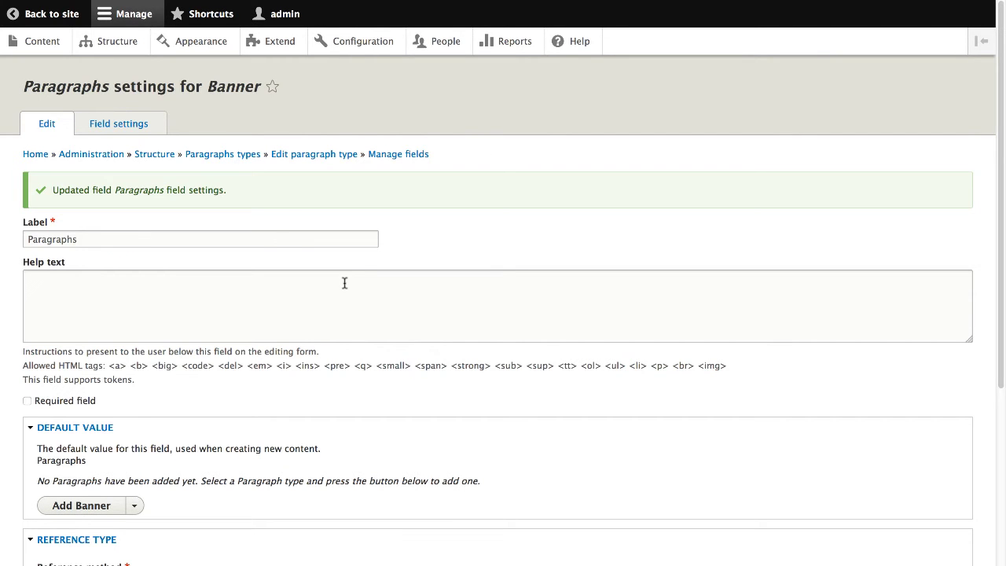
scroll(345, 281, down, 3)
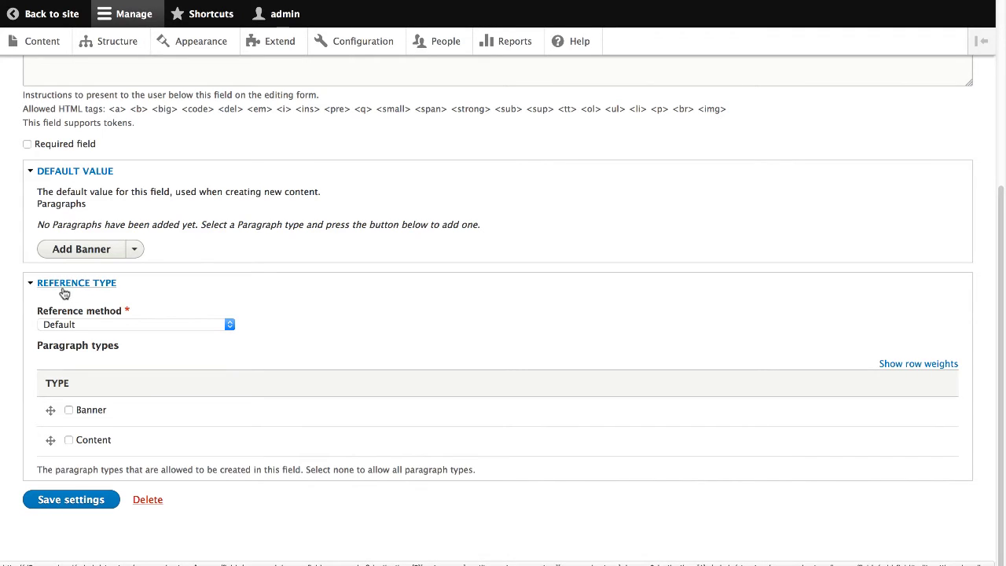
click(69, 440)
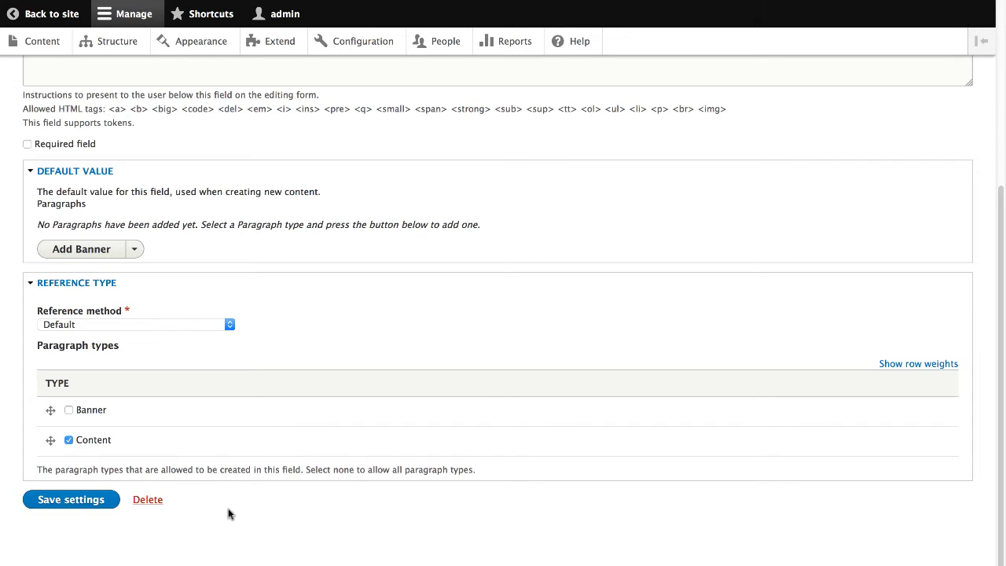
click(69, 505)
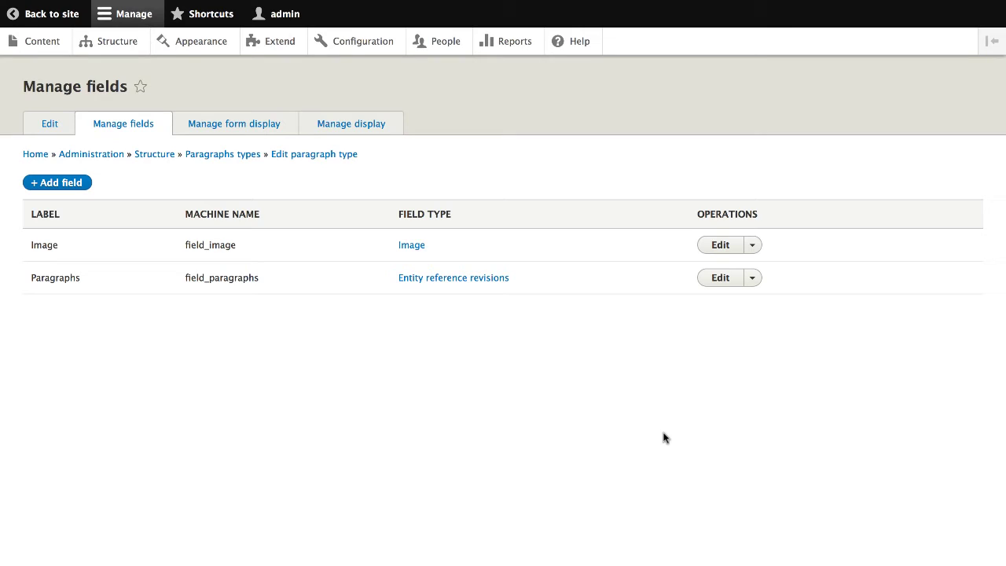
Step: In Banner's Manage display, hide the Paragraphs label, move Image to Disabled, and save
click(375, 127)
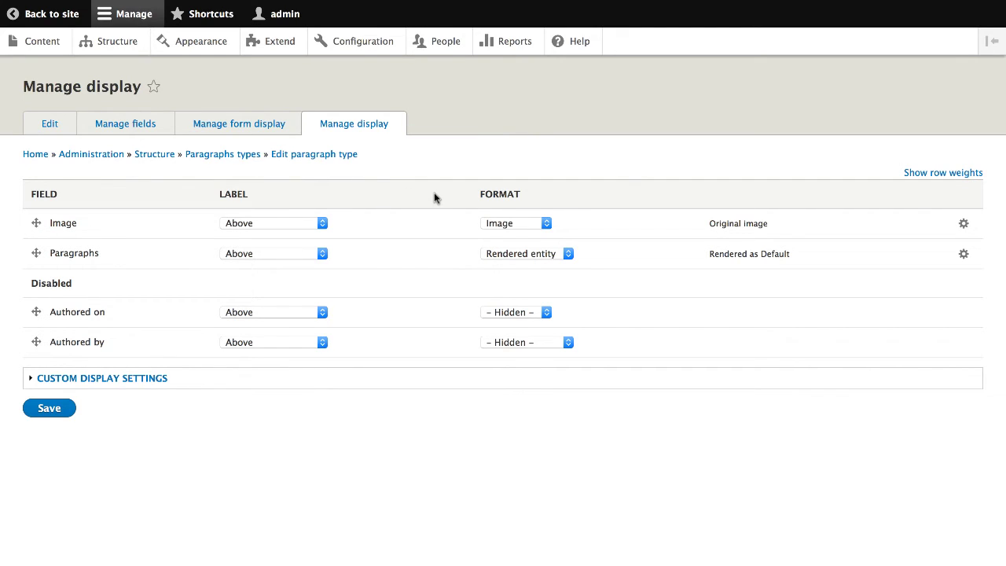
click(284, 253)
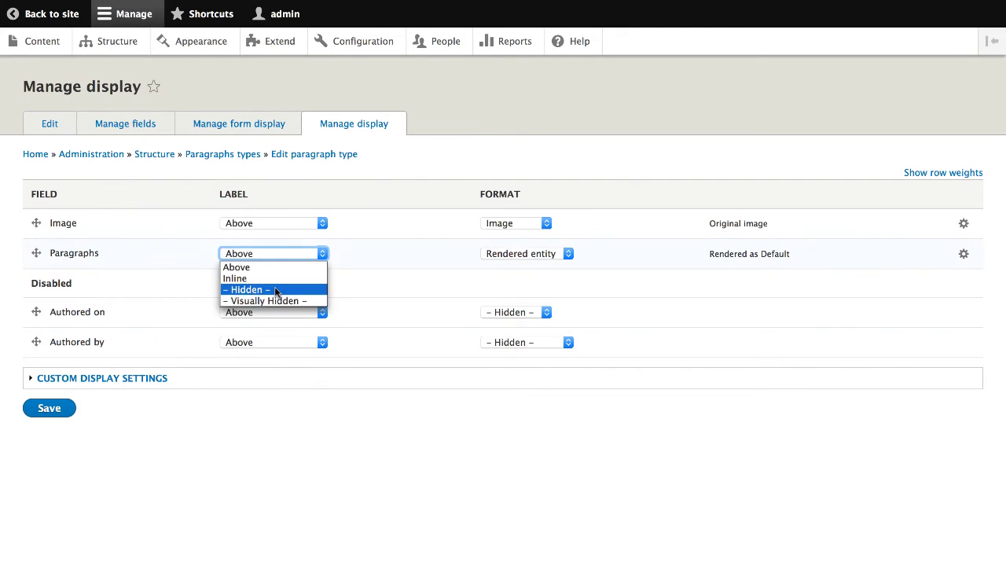
click(275, 290)
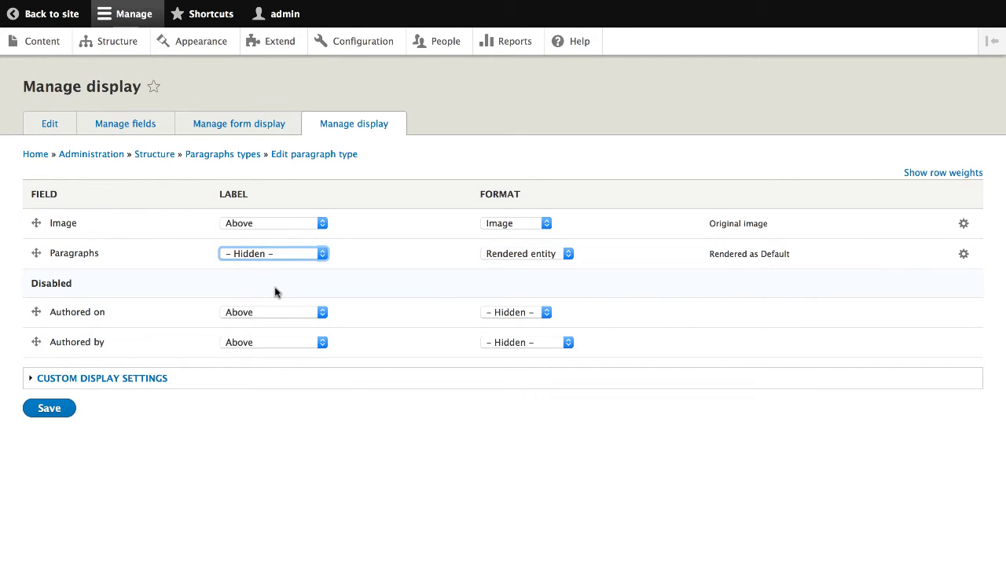
drag(36, 223, 45, 294)
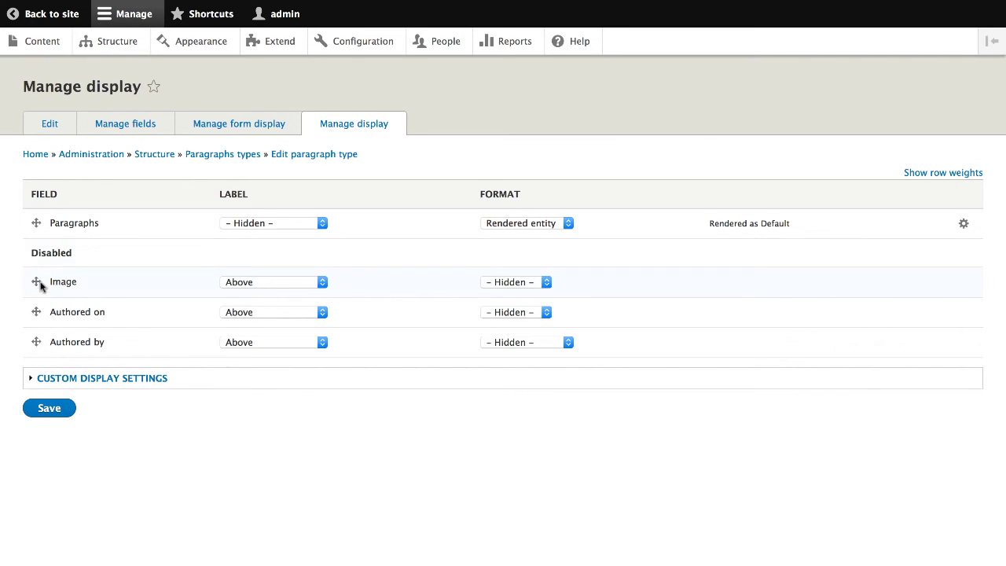
click(53, 409)
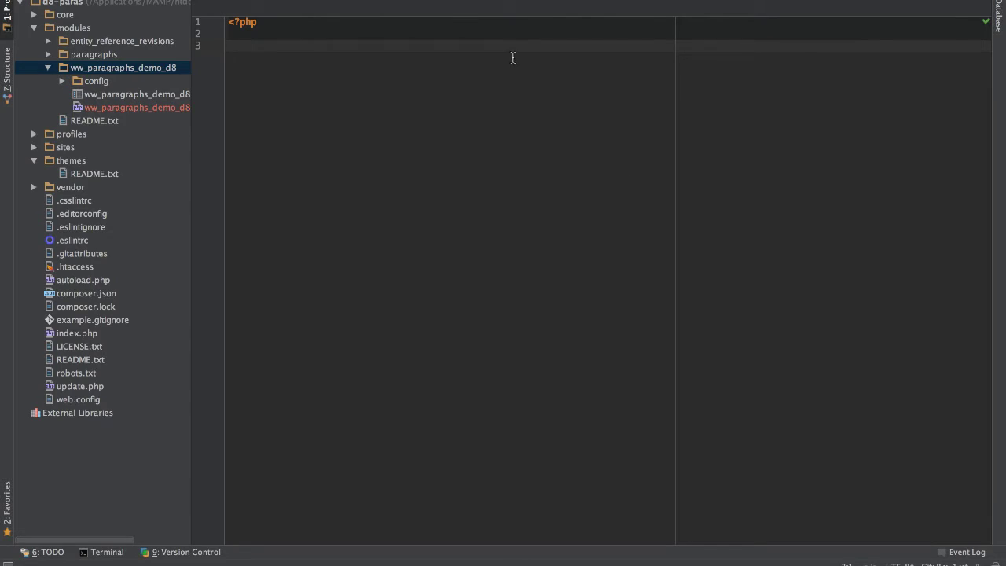
Step: Paste the banner preprocess function, replacing HOOK with ww_paragraphs_demo_d8
text(function HOOK_preprocess_paragraph__banner(&$variables) {   $paragraph = $variables['paragraph'];   if (!$paragraph->field_image->isEmpty()) {     $image = $paragraph->field_image->entity->url();     $variables['attributes']['style'][] = 'background-image: url("' . $image . '");';     $variables['attributes']['style'][] = 'background-size: cover;';     $variables['attributes']['style'][] = 'background-position: center center;';   } })
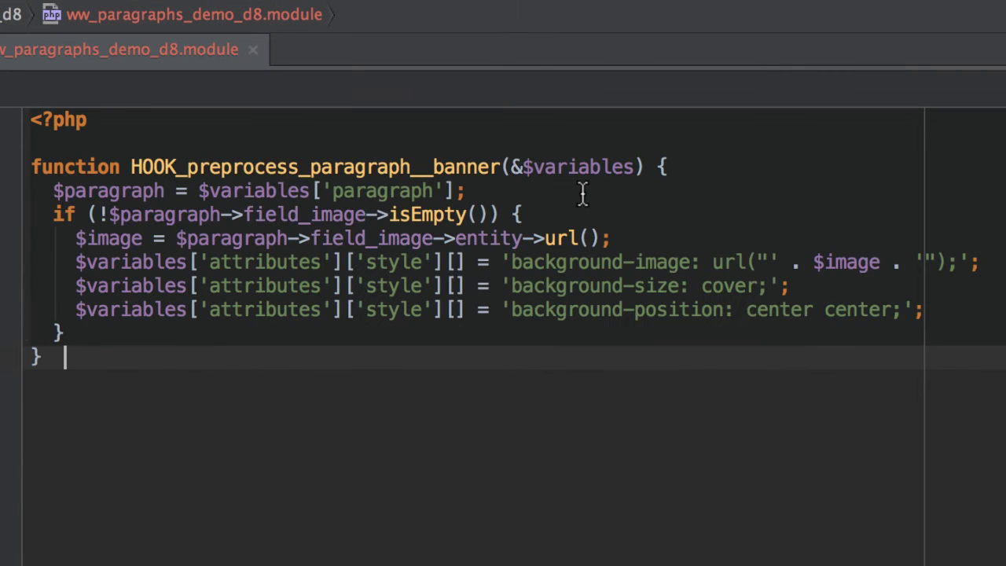
drag(178, 167, 132, 168)
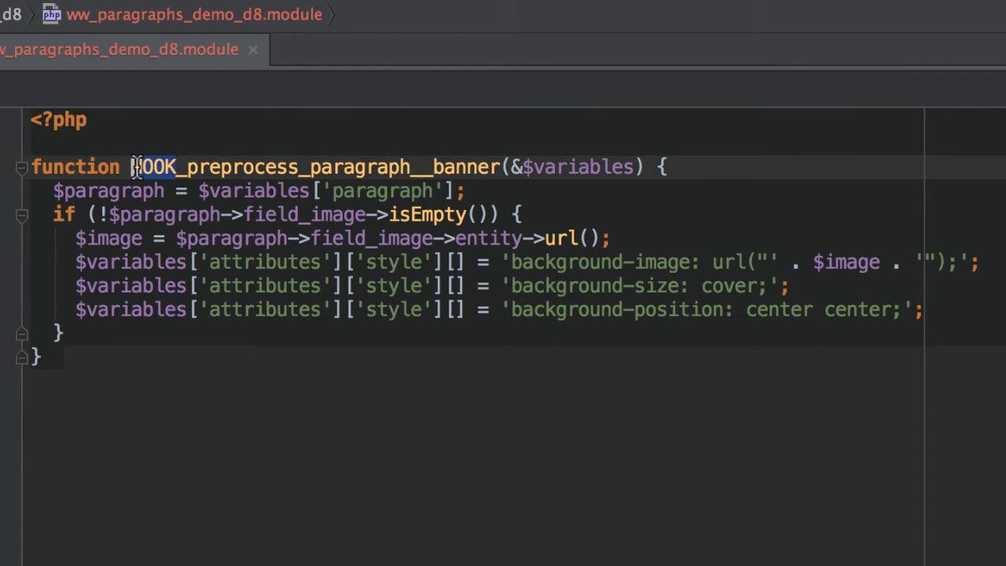
text(ww_paragraphs)
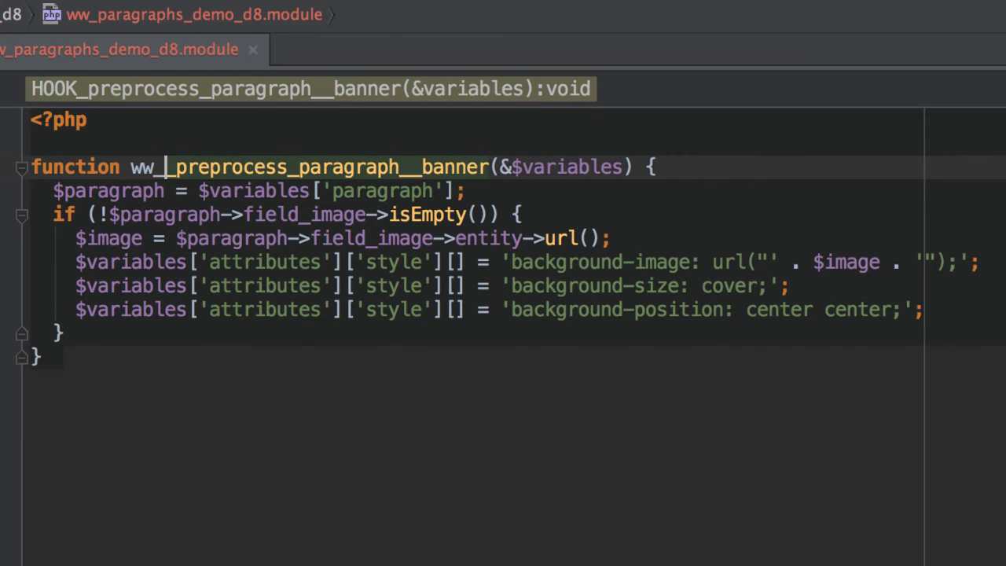
text(_)
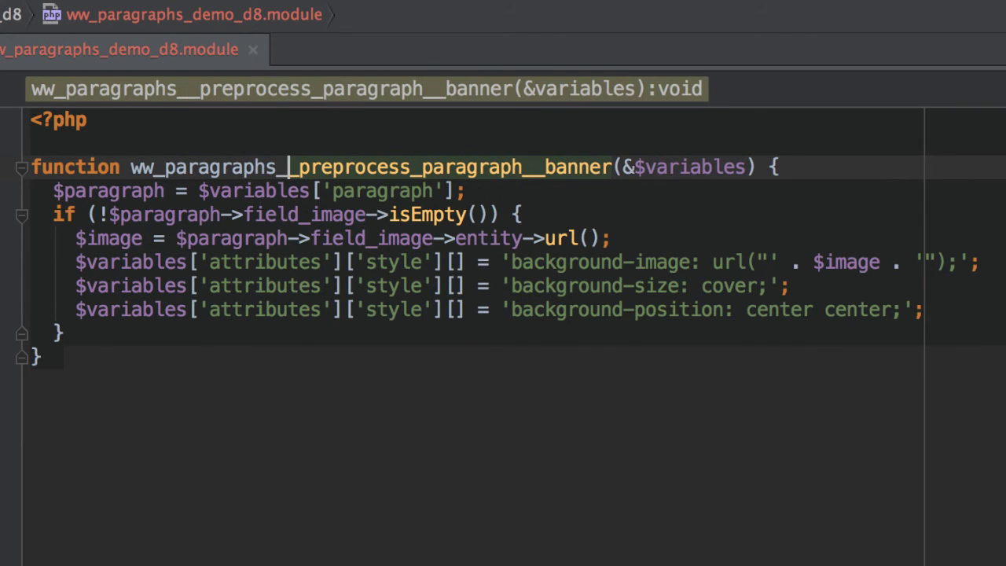
text(demo_d)
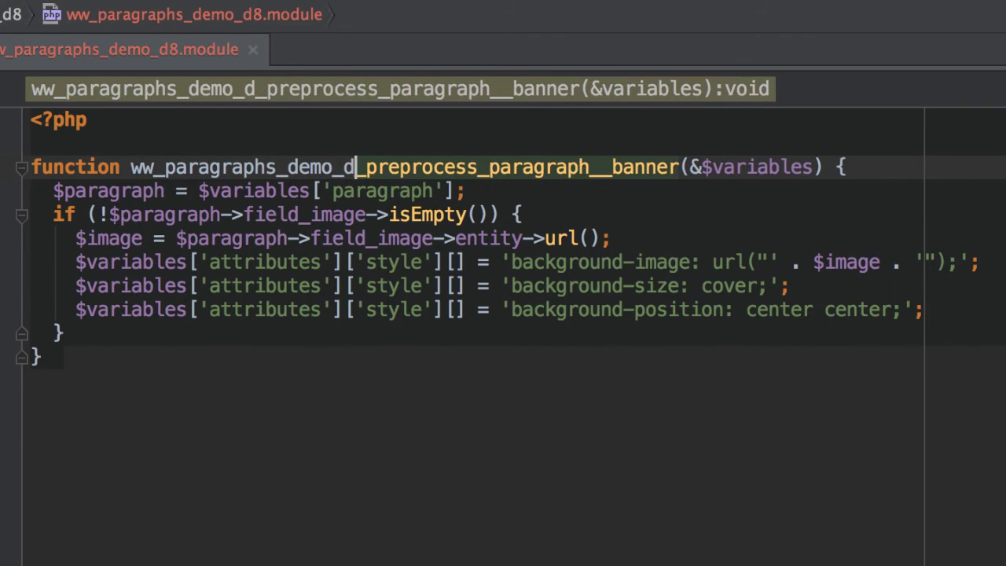
text(8)
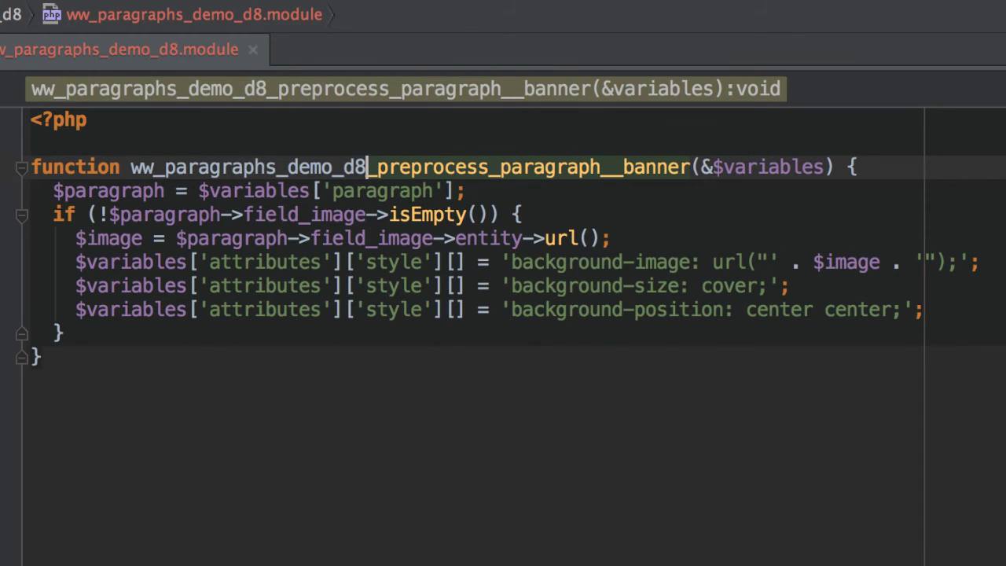
click(163, 167)
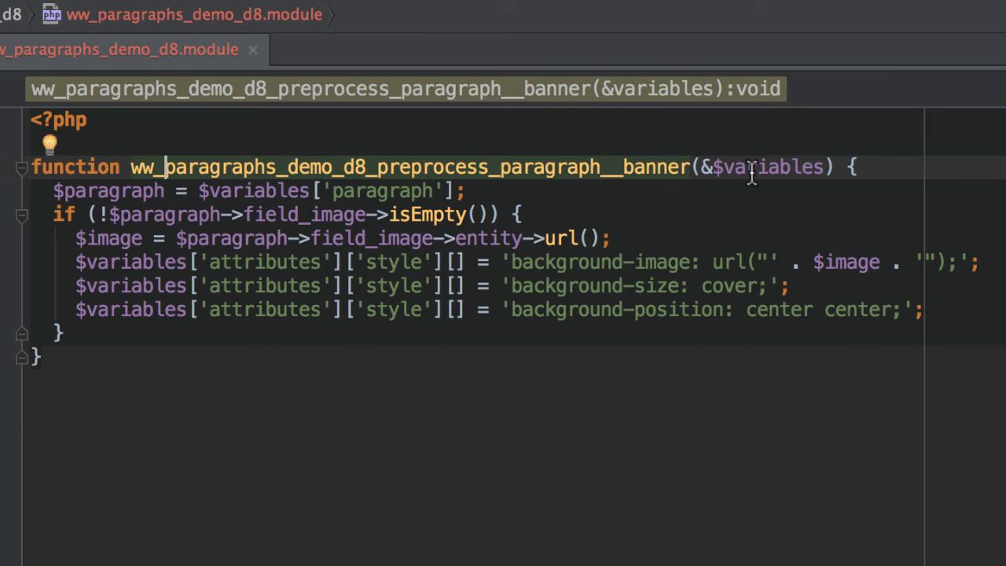
Step: Highlight 'banner' in the function name to show which paragraph type it targets
click(849, 168)
drag(690, 167, 602, 167)
click(636, 201)
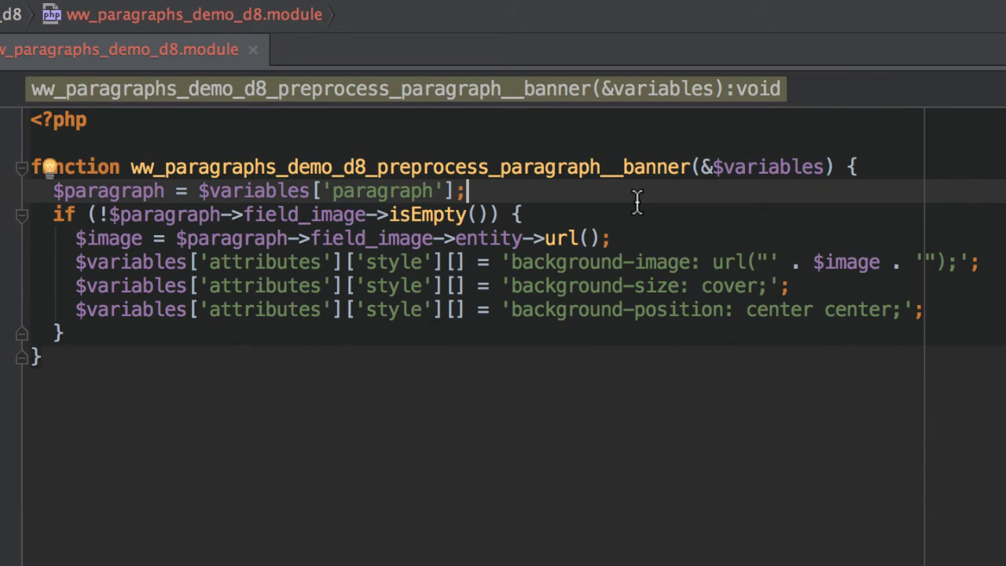
click(691, 167)
drag(692, 168, 602, 167)
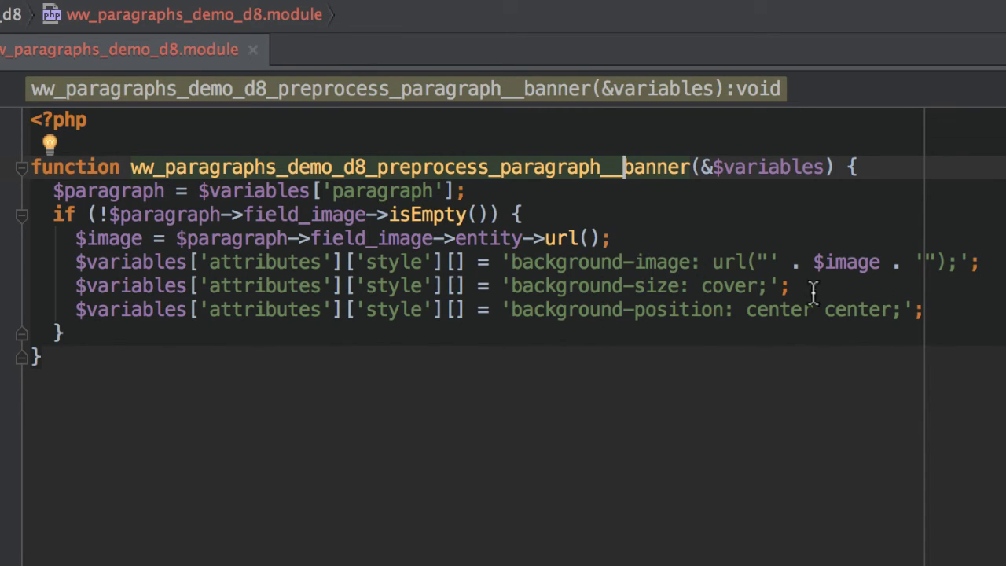
click(158, 418)
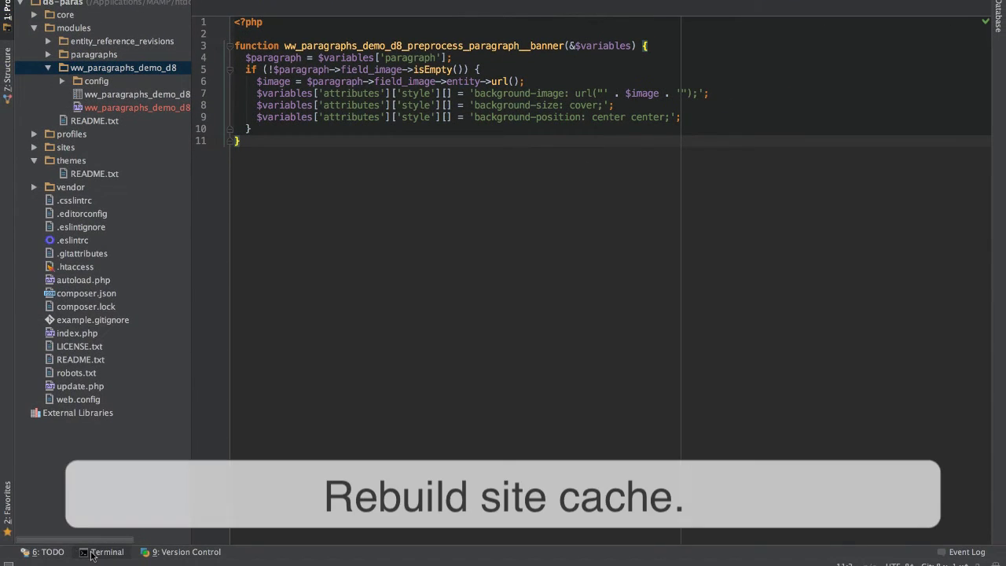
Step: Rebuild the Drupal cache with drush cr in PhpStorm's terminal, then return to the browser
click(102, 551)
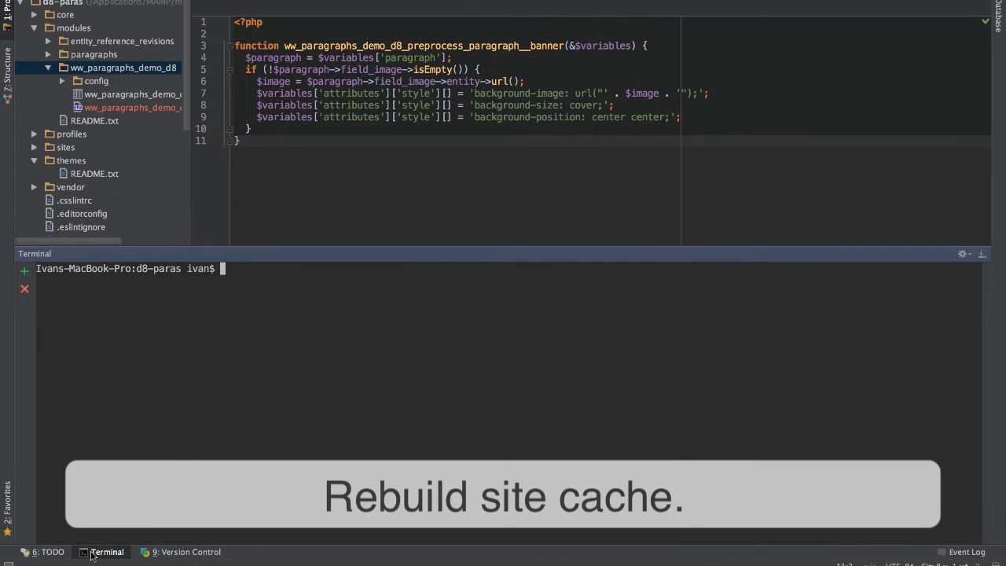
text(drush cr)
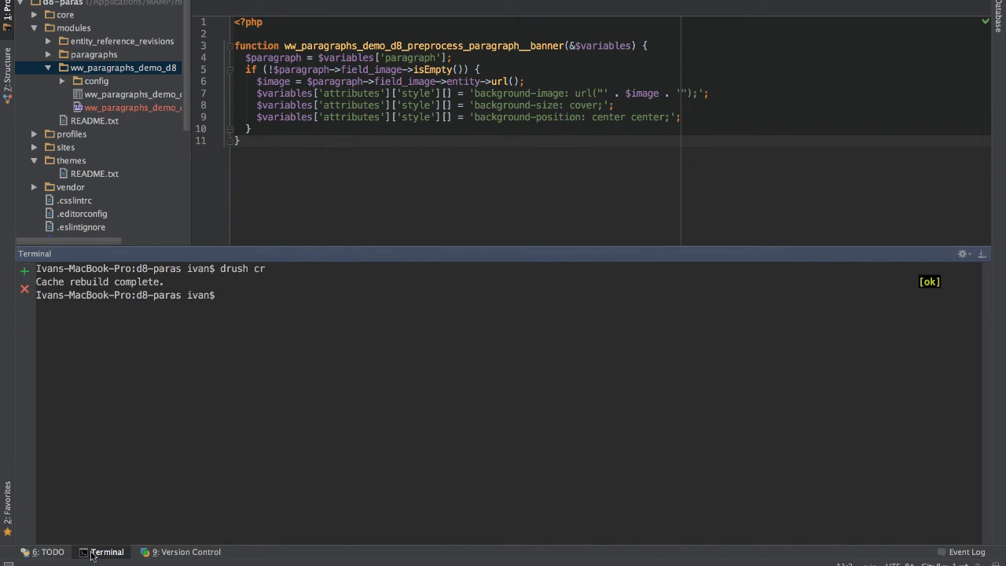
click(106, 551)
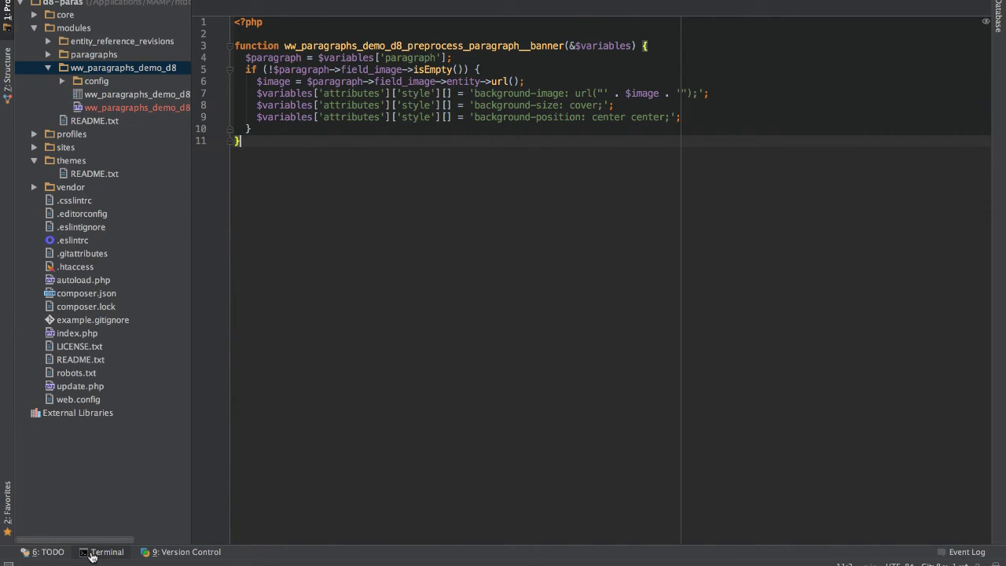
key(alt+Tab)
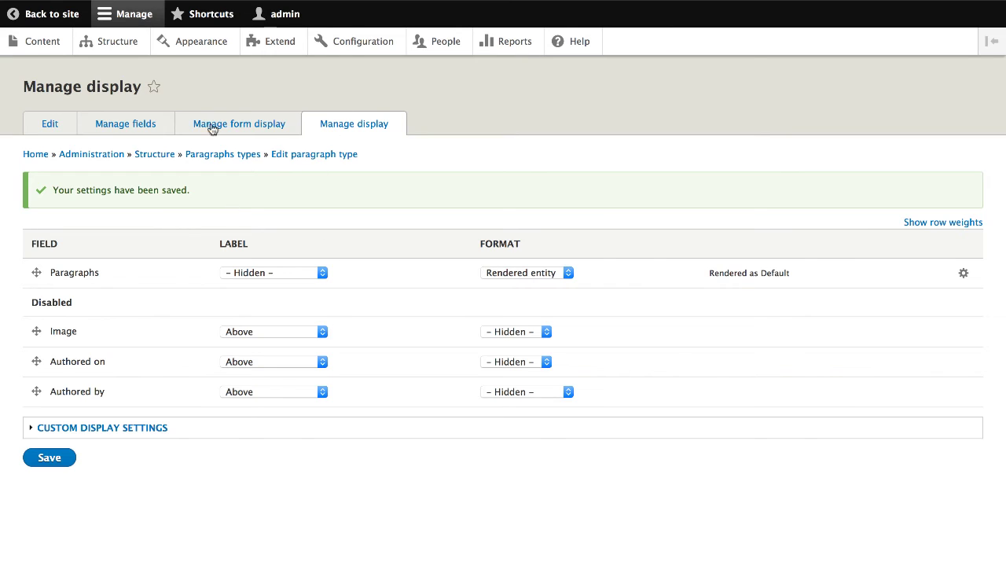
Step: Open the Article (Paragraphs demo) creation form from the content list
click(41, 45)
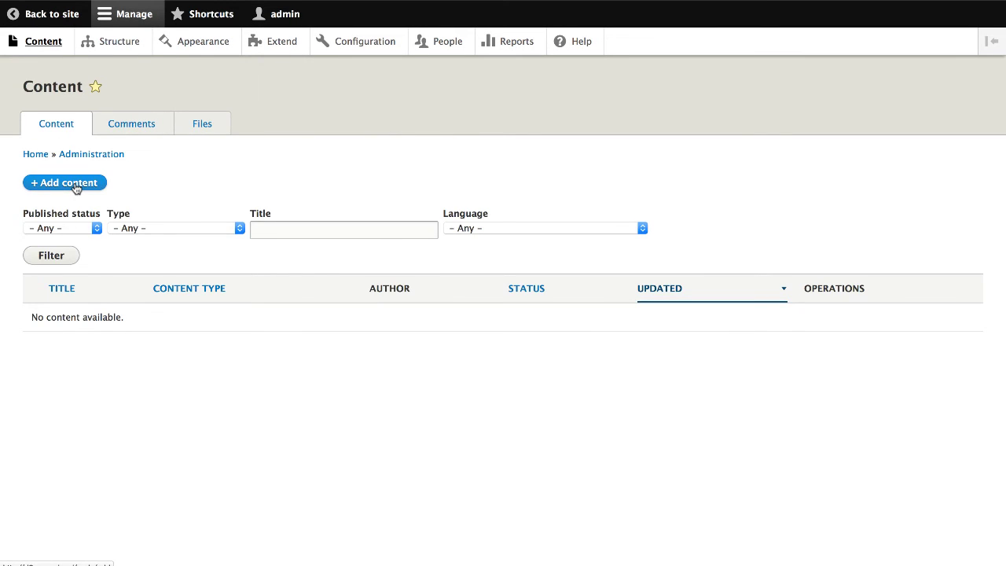
click(76, 186)
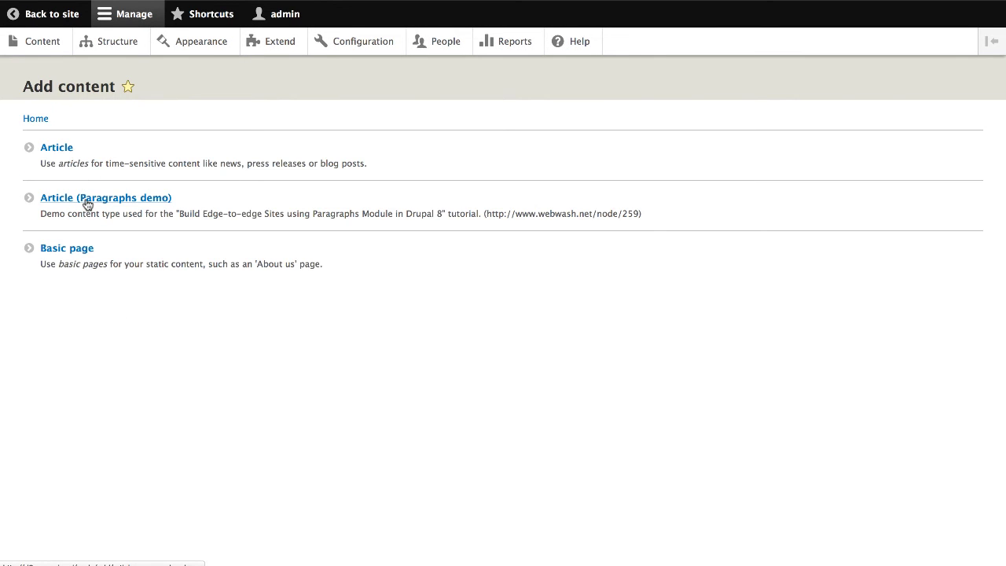
click(88, 200)
Step: Title the article 'Test article' and add a Banner paragraph
click(81, 159)
text(Tit)
key(BackSpace)
key(BackSpace)
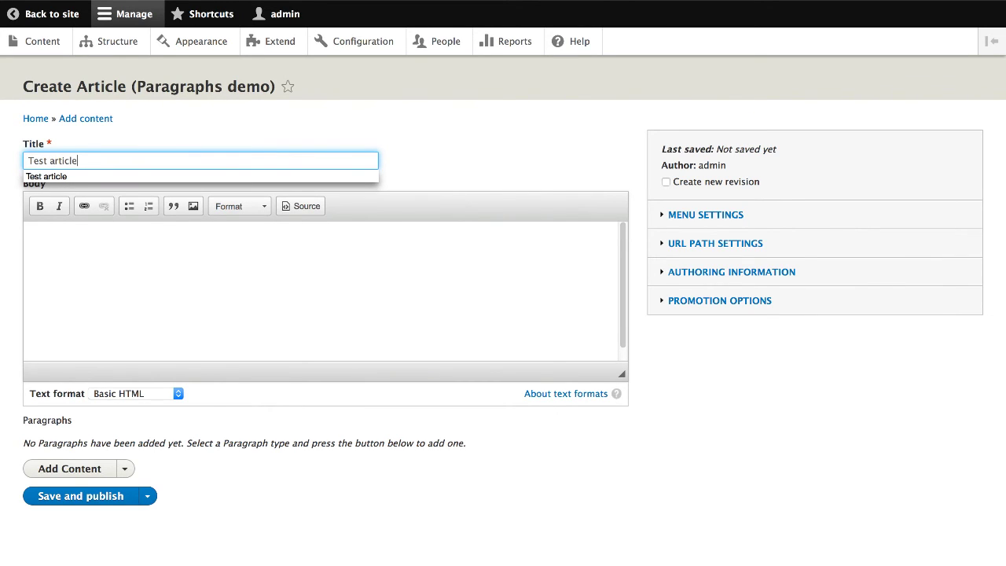
click(124, 469)
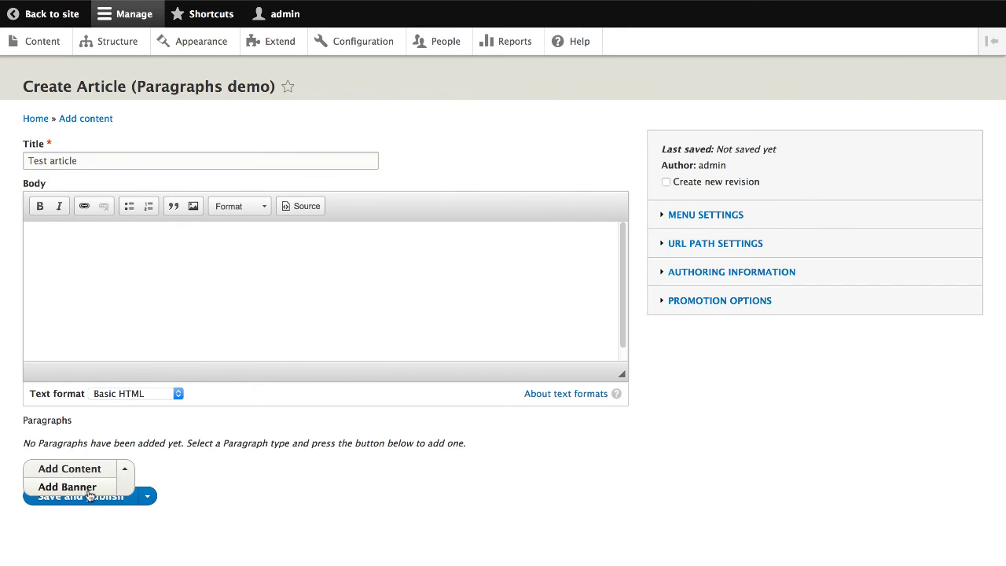
click(85, 487)
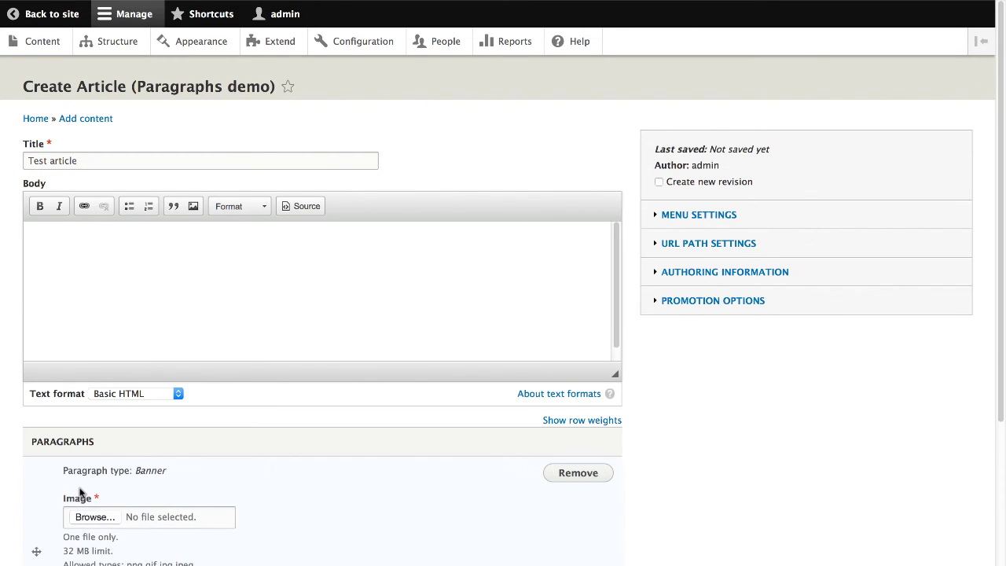
Step: Upload light-green-bg.jpg as the banner image
scroll(86, 474, down, 5)
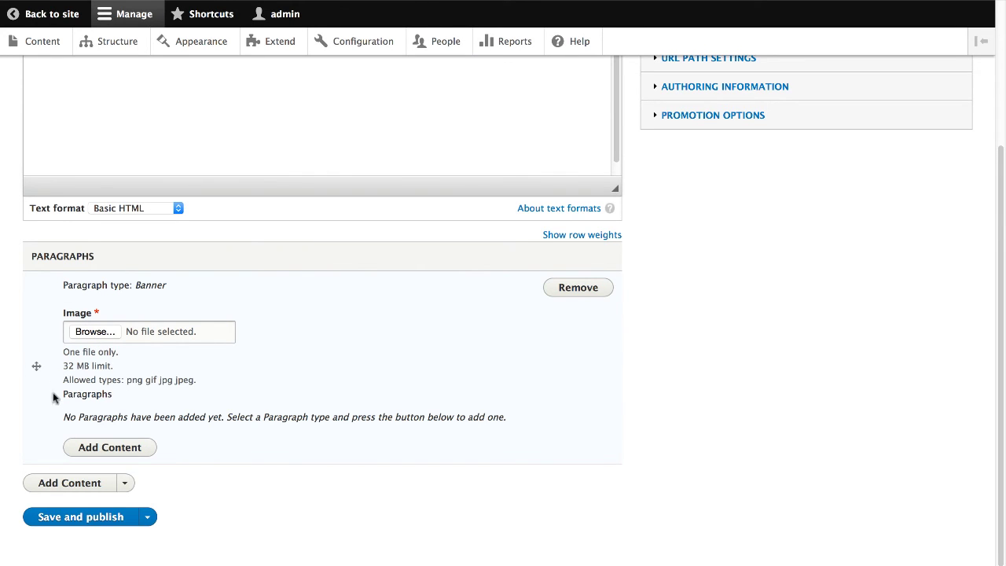
click(97, 336)
double_click(455, 91)
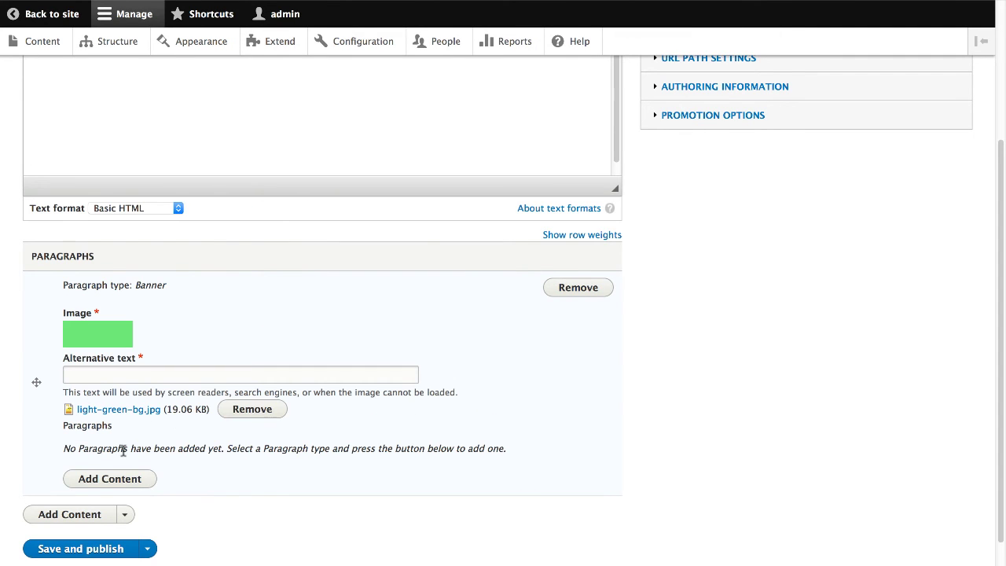
Step: Add a nested Content paragraph and fill it with several paragraphs of filler text
click(110, 479)
scroll(494, 419, down, 5)
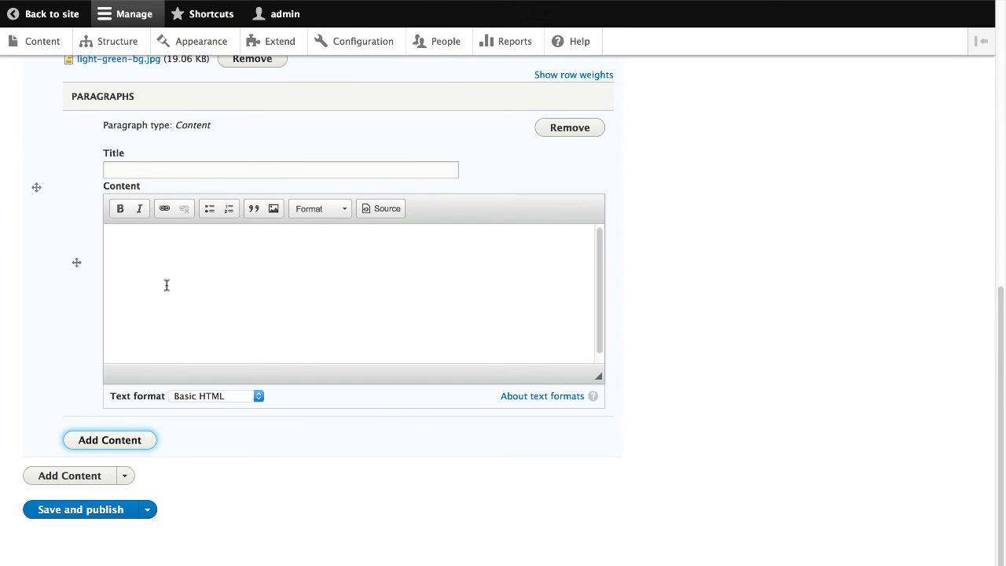
click(166, 286)
text(aoesnuth saeouht)
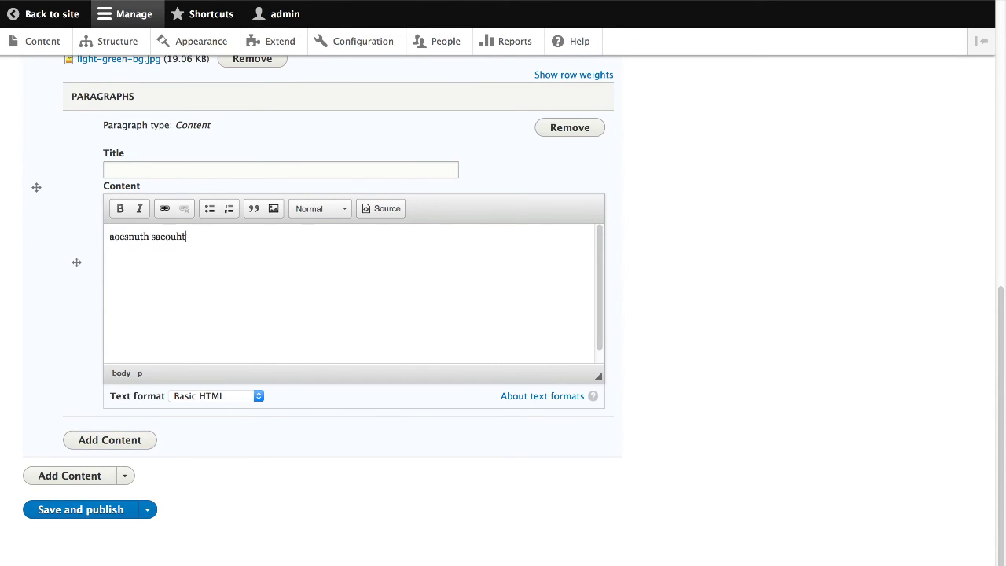
text(esaotuh stnaehou hteaou sntaeousth snotuh ateouhsnt snteaho)
key(super+a)
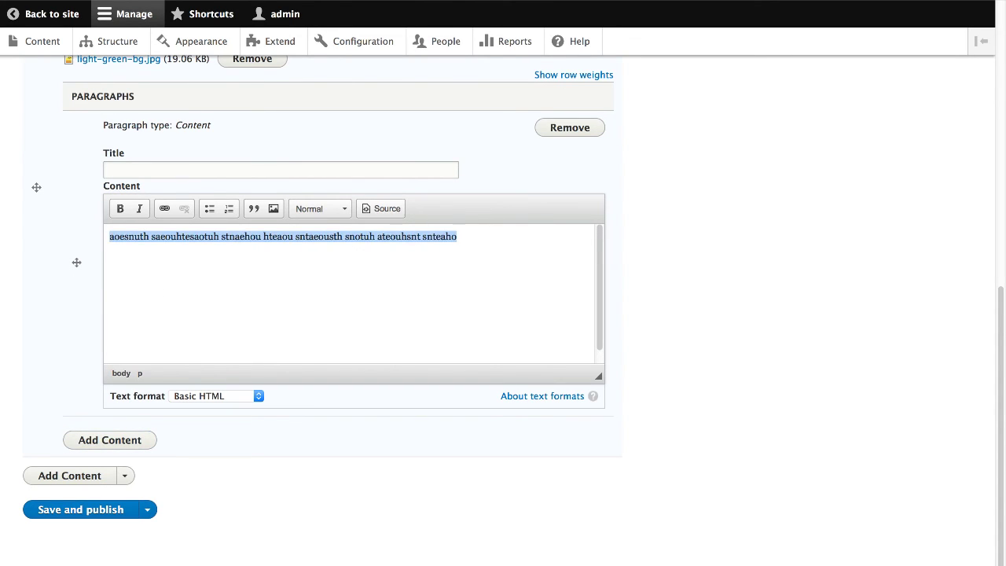
key(super+c)
key(super+v)
key(super+v)
key(super+v)
key(super+v)
key(super+v)
key(super+v)
key(super+v)
key(super+v)
key(super+v)
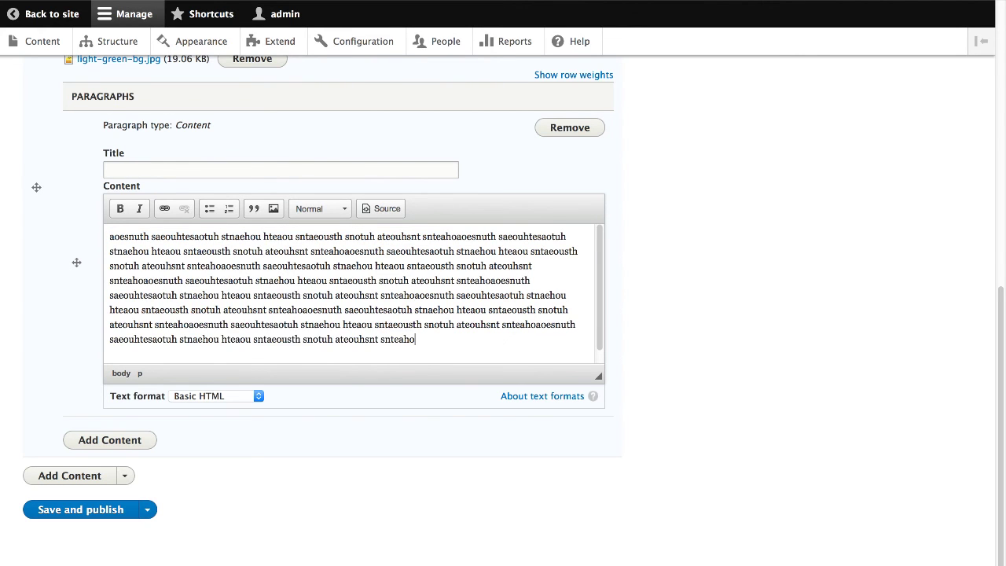
key(Return)
key(super+v)
key(super+v)
key(super+v)
key(super+v)
key(super+v)
key(super+v)
key(super+v)
key(super+v)
key(Return)
key(super+v)
key(super+v)
key(super+v)
key(super+v)
key(super+v)
key(super+v)
key(super+v)
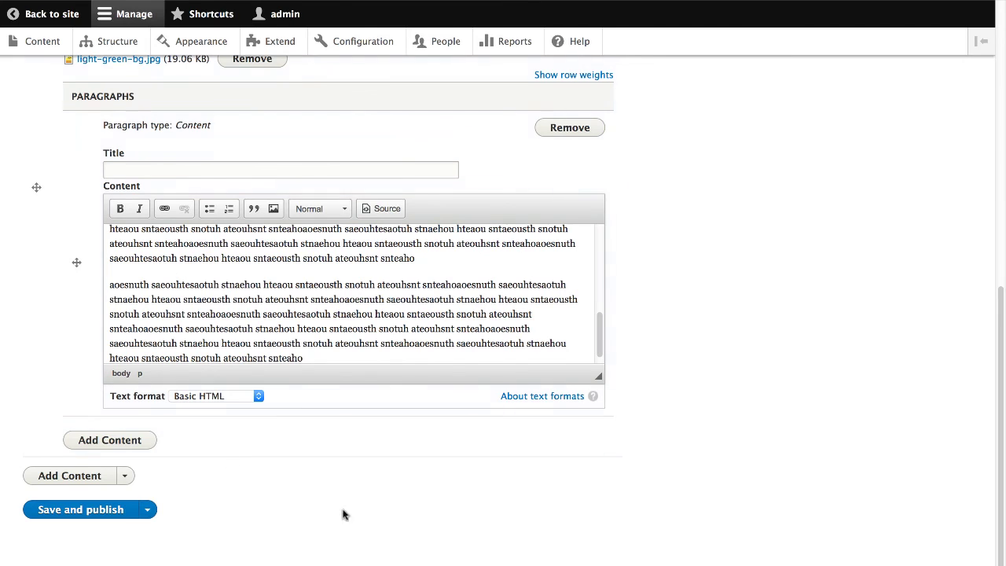
Step: Enter 'Background' as the banner image's alternative text and publish 'Test article'
click(107, 516)
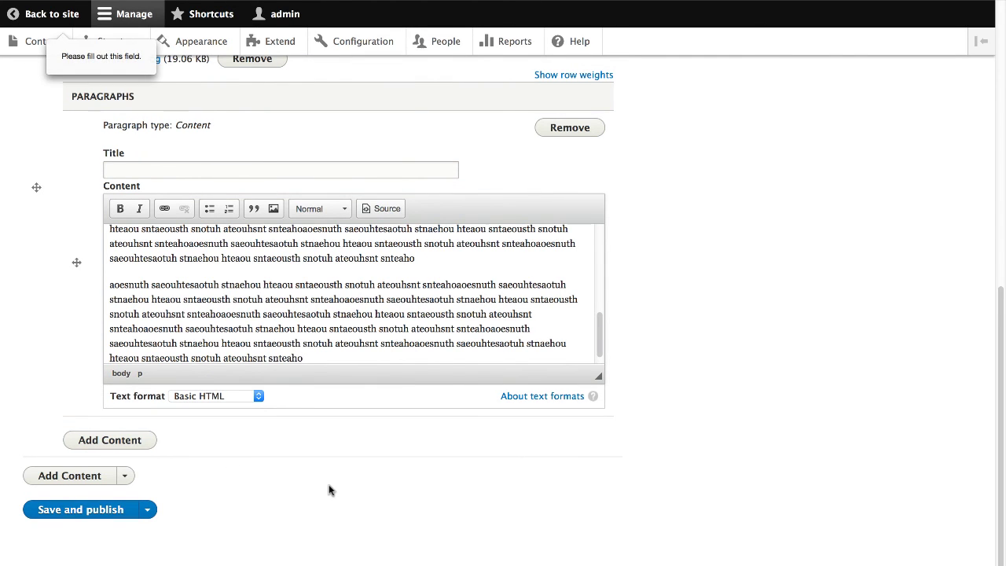
scroll(215, 414, up, 5)
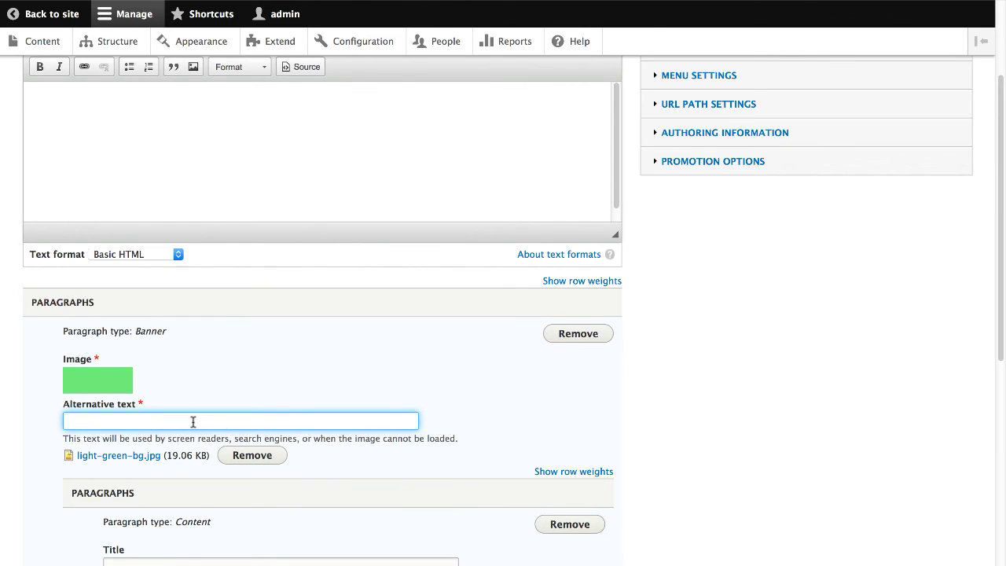
text(Back)
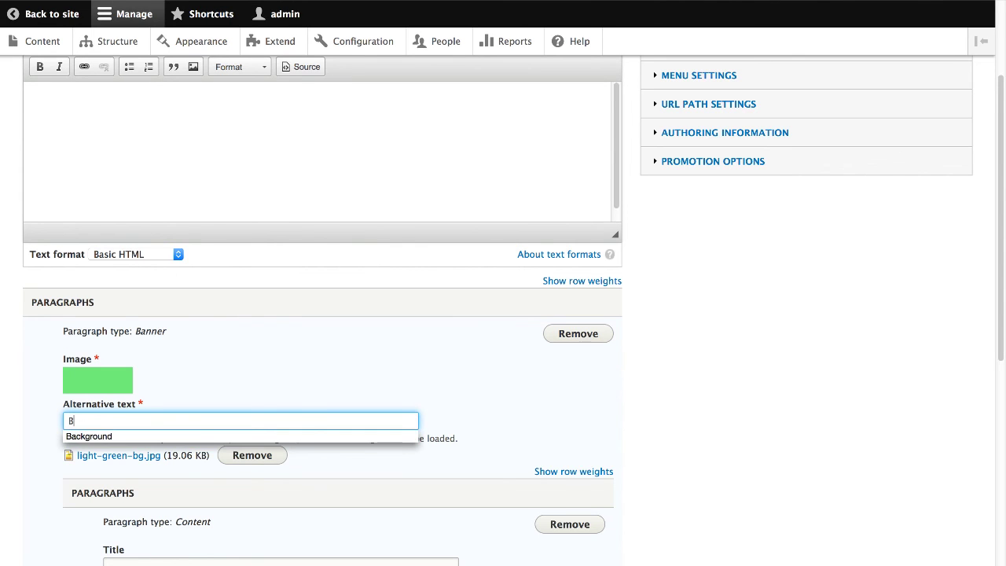
text(ground)
click(509, 399)
scroll(506, 397, down, 5)
click(122, 510)
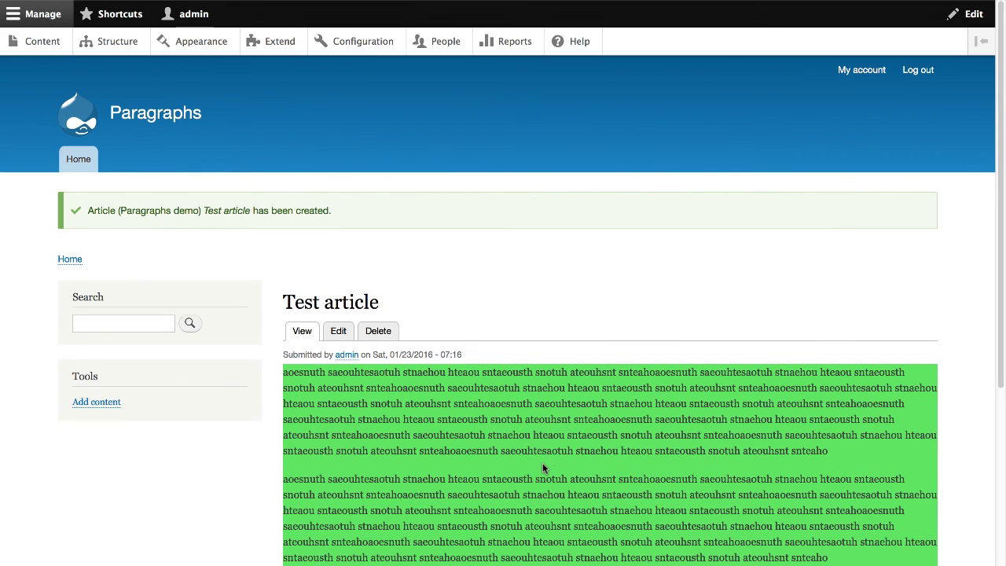
Step: Open the browser inspector on the article text and pick the first article paragraph
scroll(543, 465, down, 4)
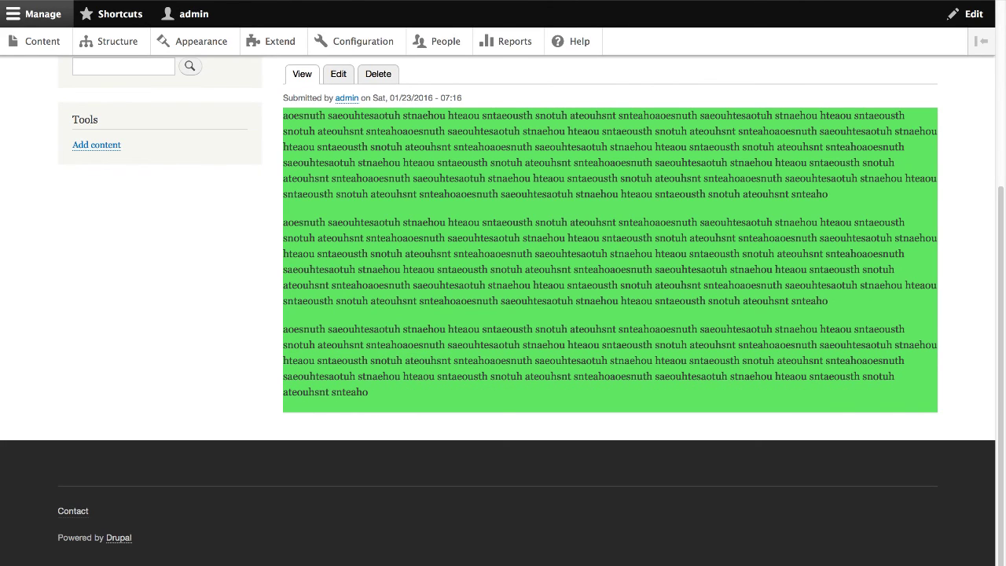
right_click(416, 218)
click(481, 352)
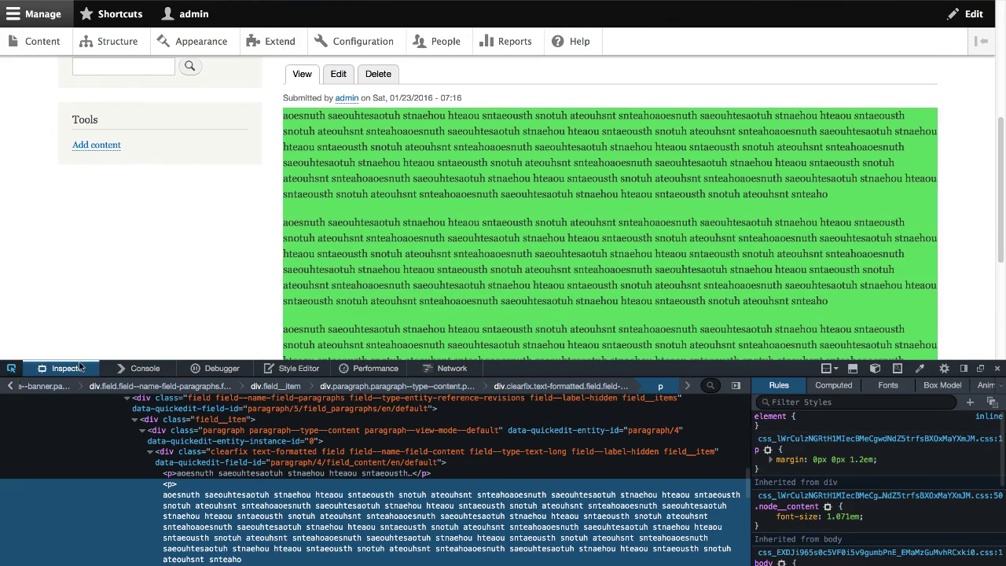
click(12, 369)
click(399, 142)
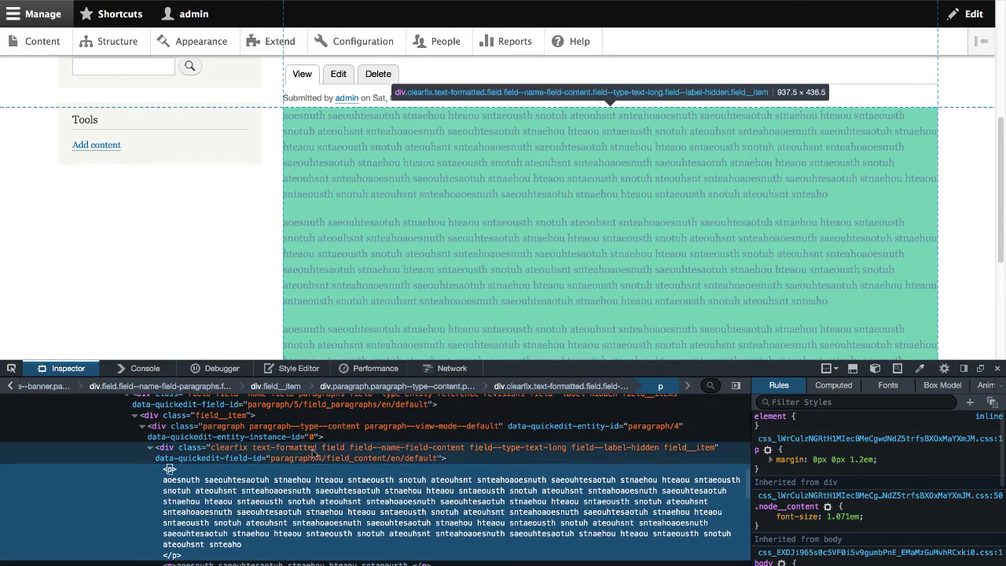
Step: Select the banner div to show its inline background-image of light-green-bg_1.jpg, cover, centered
scroll(313, 453, up, 2)
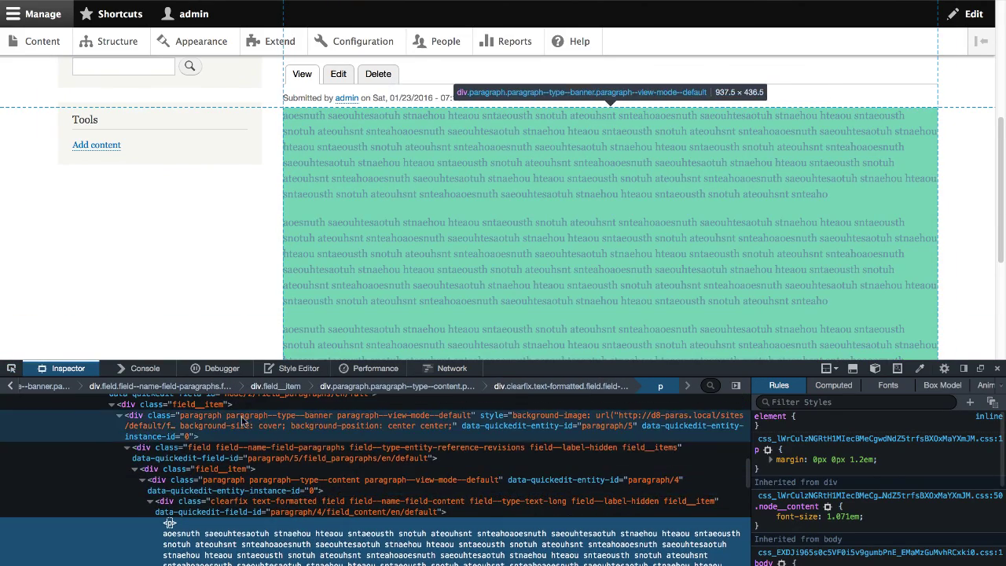
click(184, 429)
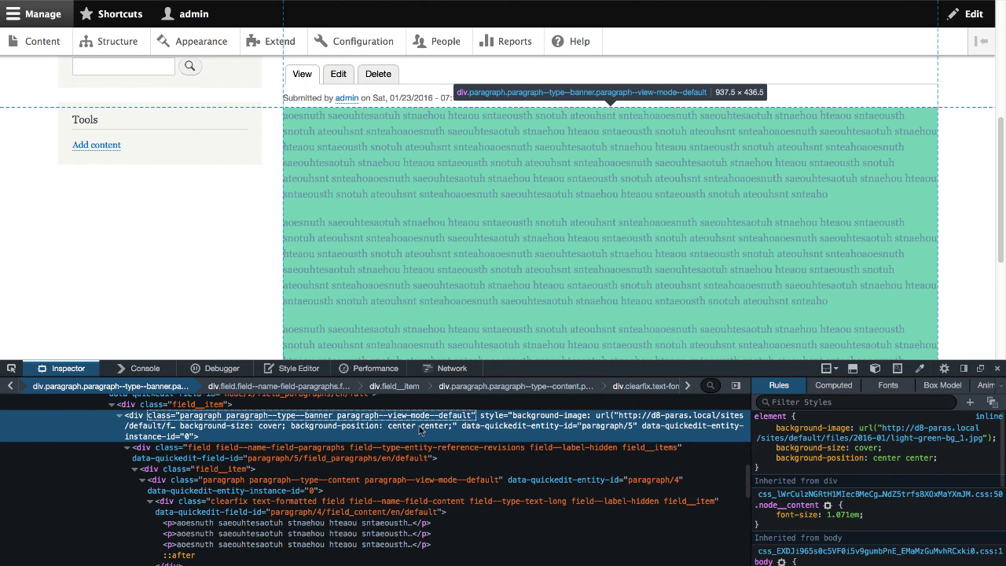
scroll(409, 425, down, 1)
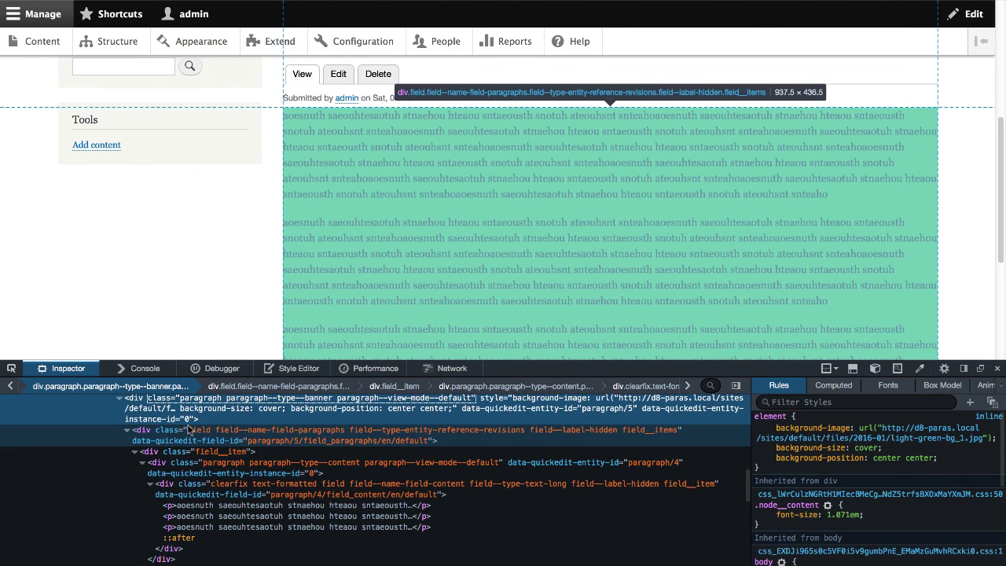
click(307, 410)
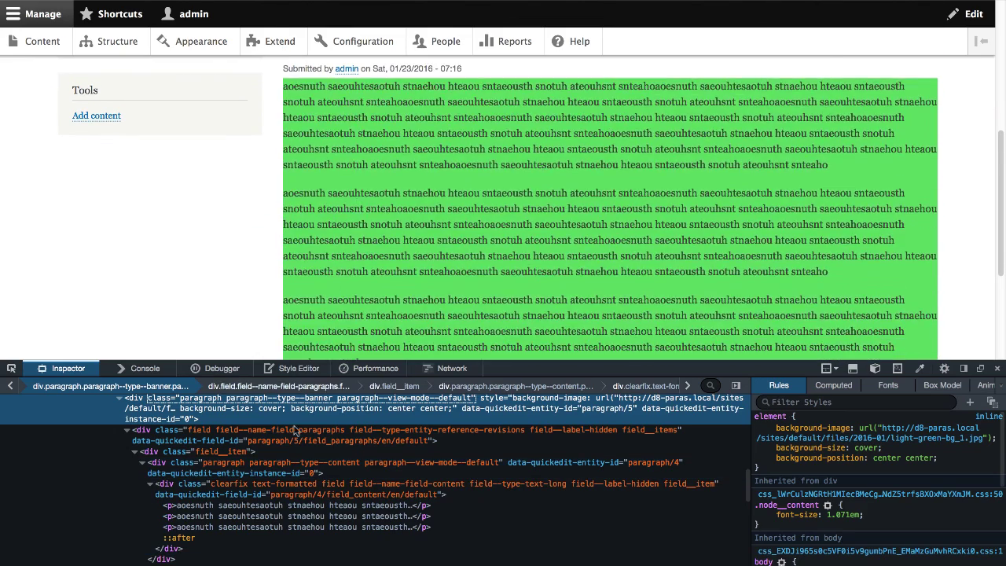